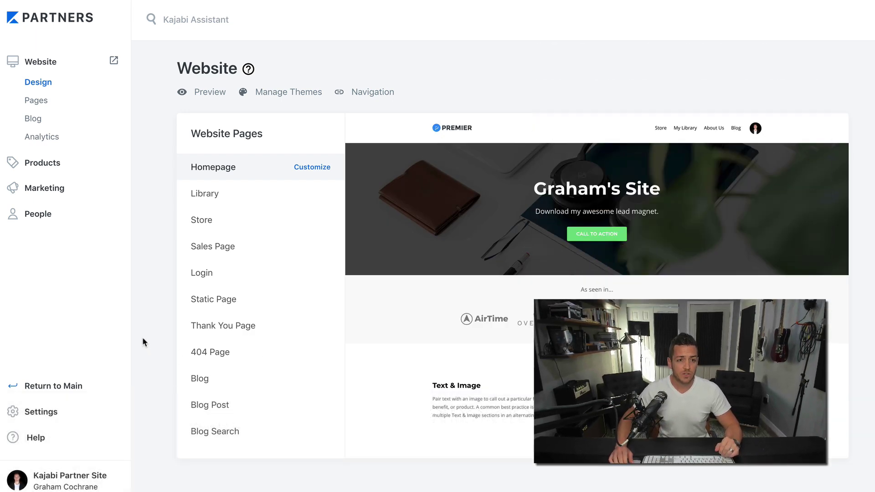
Step: Generate a product from the Mini Course blueprint and save it as 'My First Mini Course'
left_click(142, 338)
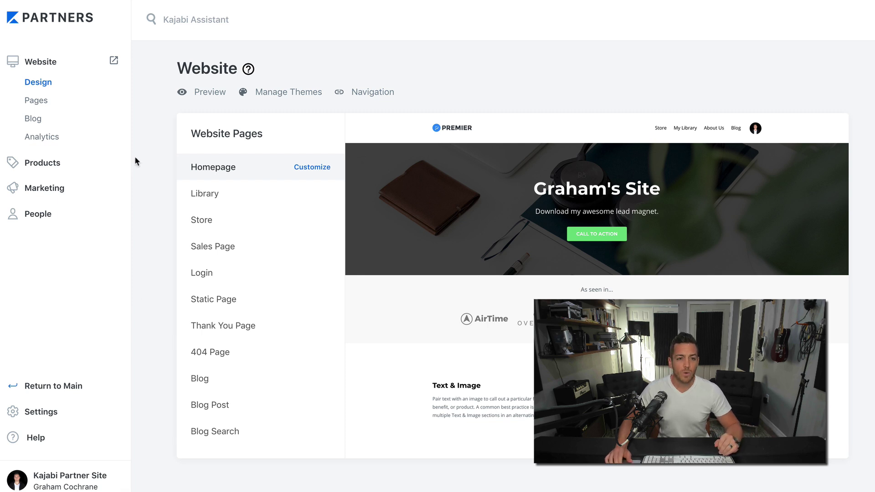
left_click(35, 168)
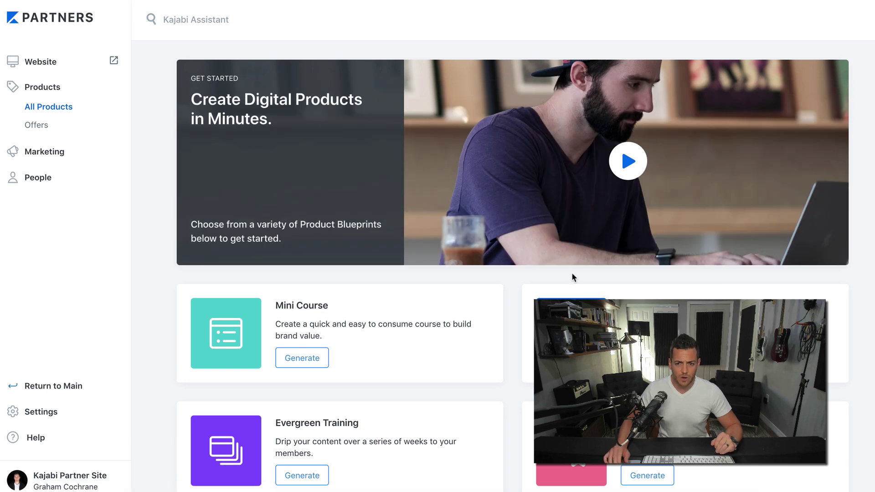
scroll(572, 275, "down", 6)
scroll(571, 272, "up", 6)
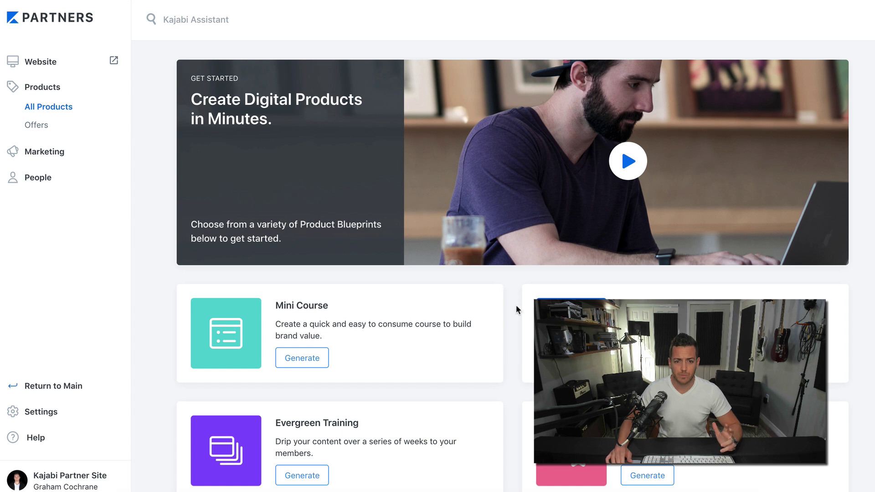
scroll(513, 310, "down", 2)
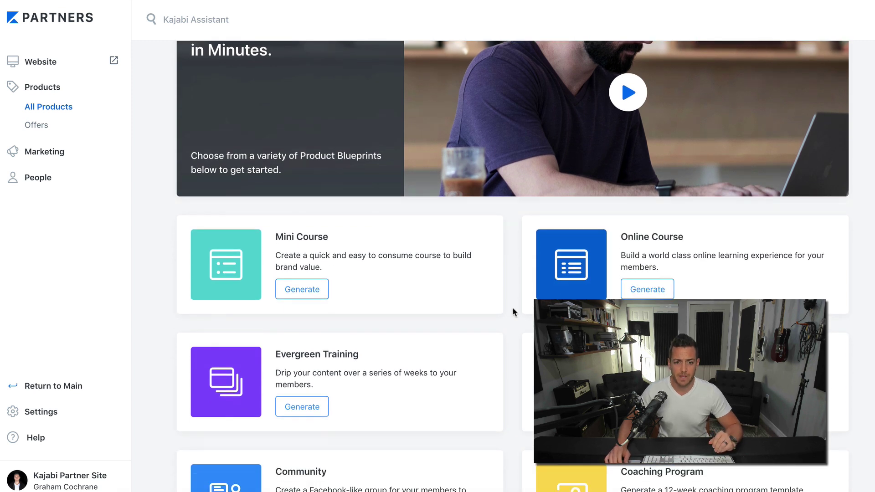
left_click(319, 293)
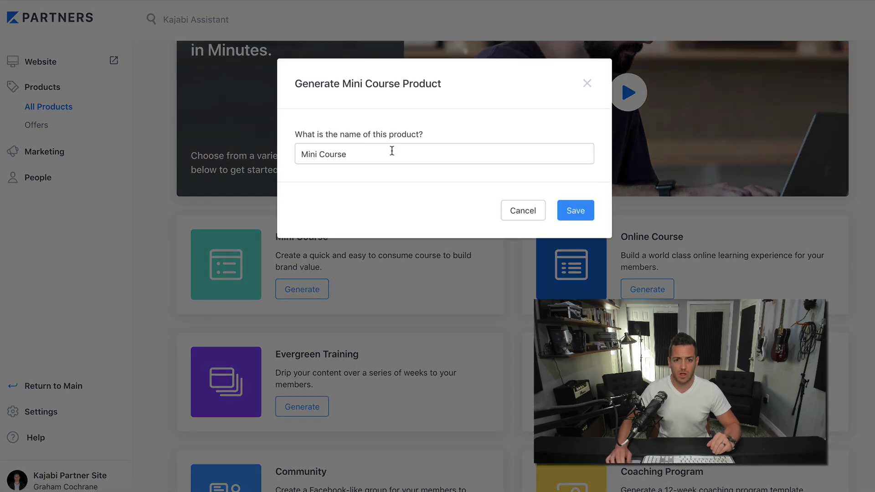
left_click(390, 153)
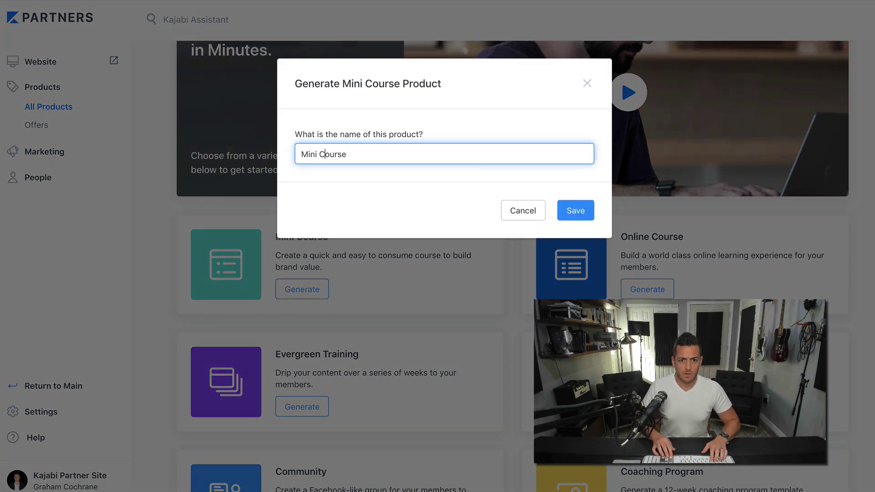
type("My First")
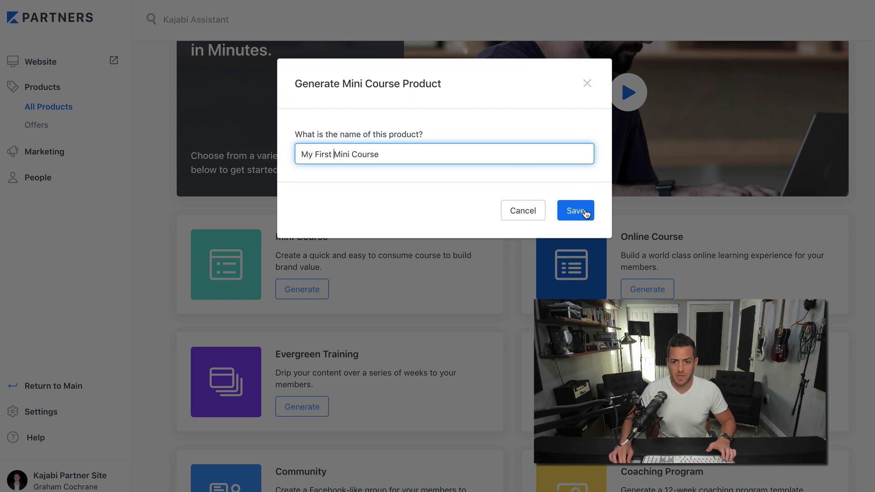
left_click(585, 212)
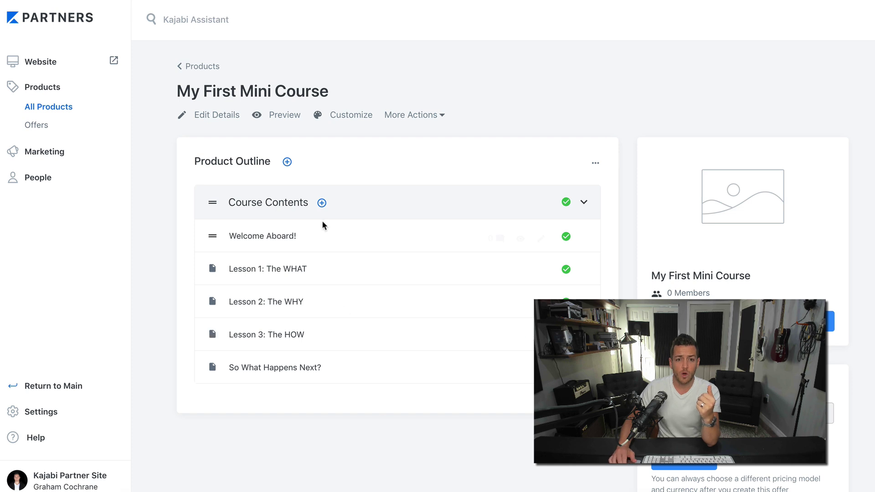
Step: Check the Course Contents add options, then open 'Lesson 1: The WHAT' for editing
left_click(321, 203)
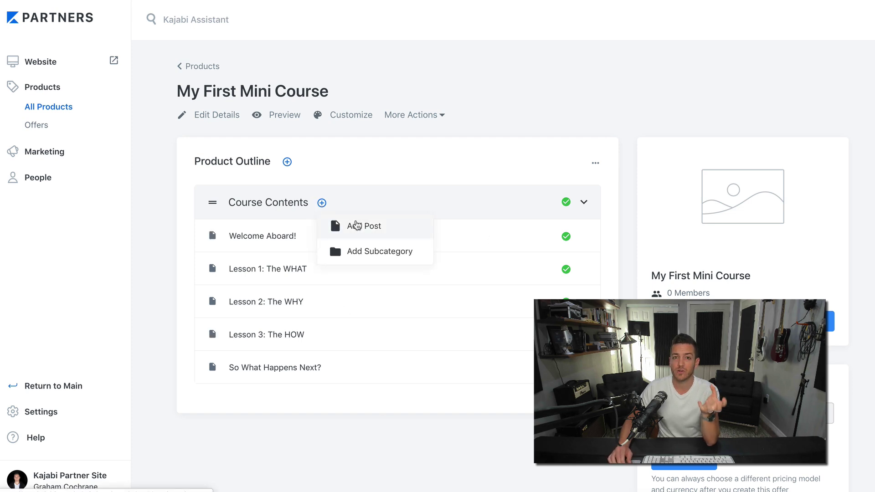
left_click(363, 444)
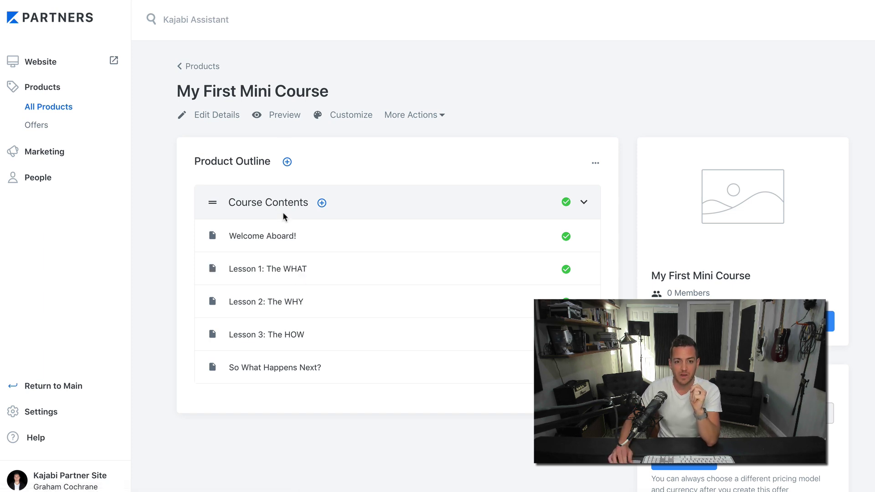
left_click(289, 270)
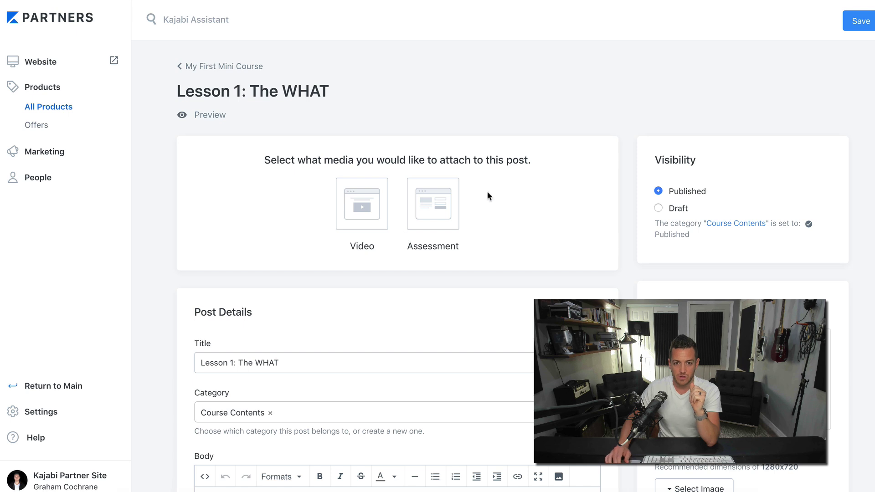
Step: Upload 'How To Build Your First $10,000 Product With Kajabi.m4v' from Kajabi Mini Series as Lesson 1's video
left_click(367, 226)
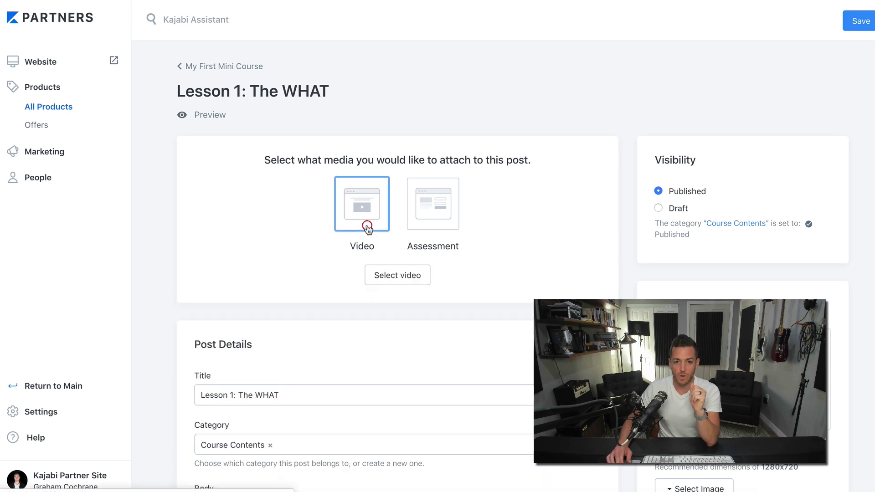
left_click(383, 268)
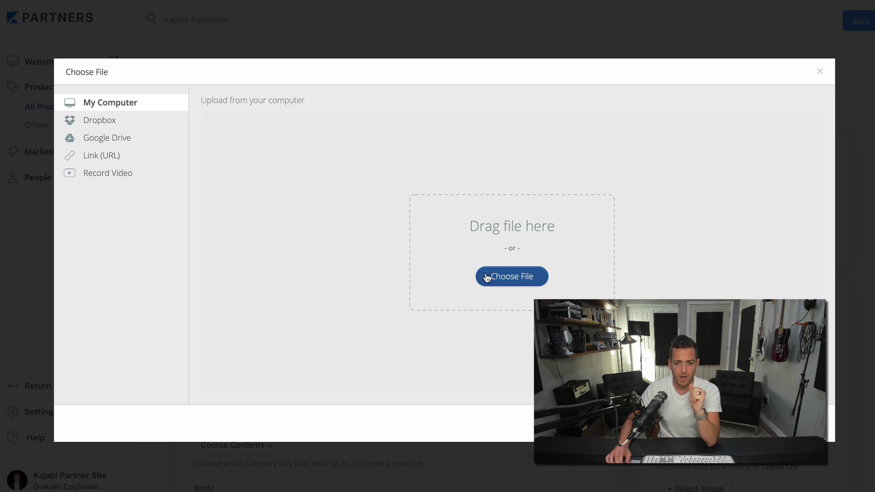
left_click(486, 277)
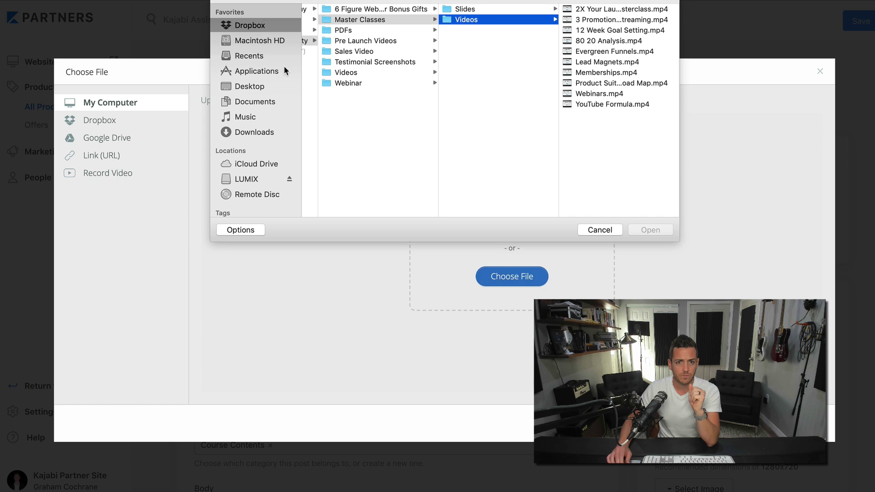
scroll(386, 40, "left", 3)
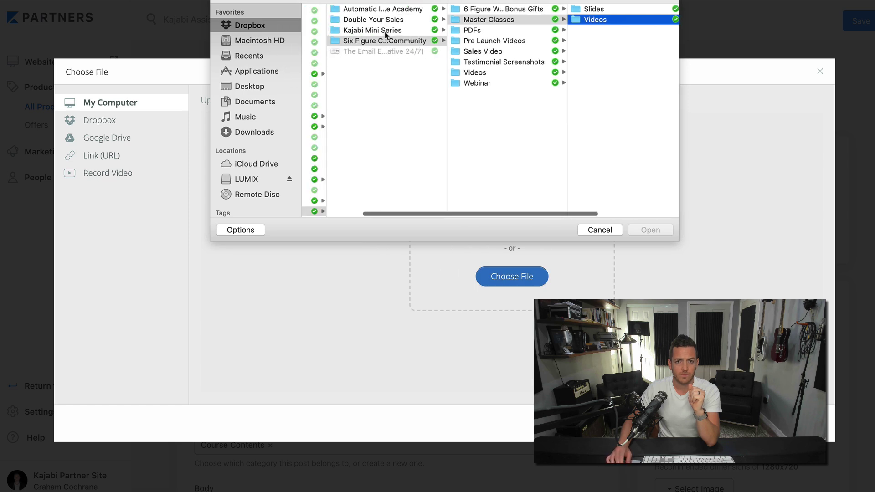
left_click(385, 34)
left_click(369, 41)
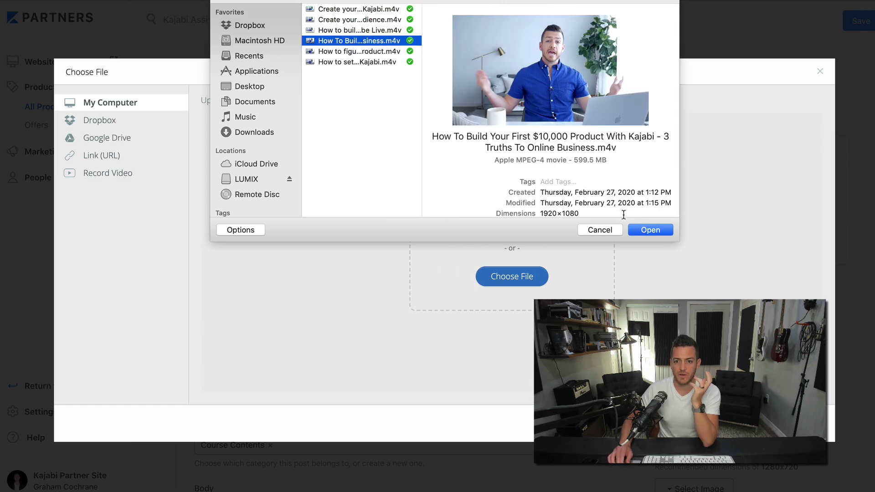
left_click(645, 230)
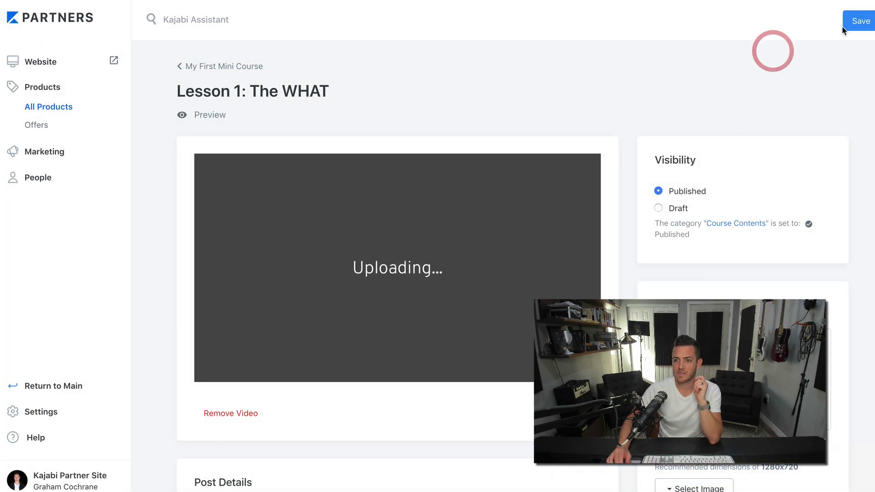
Step: Save the lesson and replace 'The WHAT' in its title with 'The 3 Truths Of Building An Online Business'
left_click(855, 23)
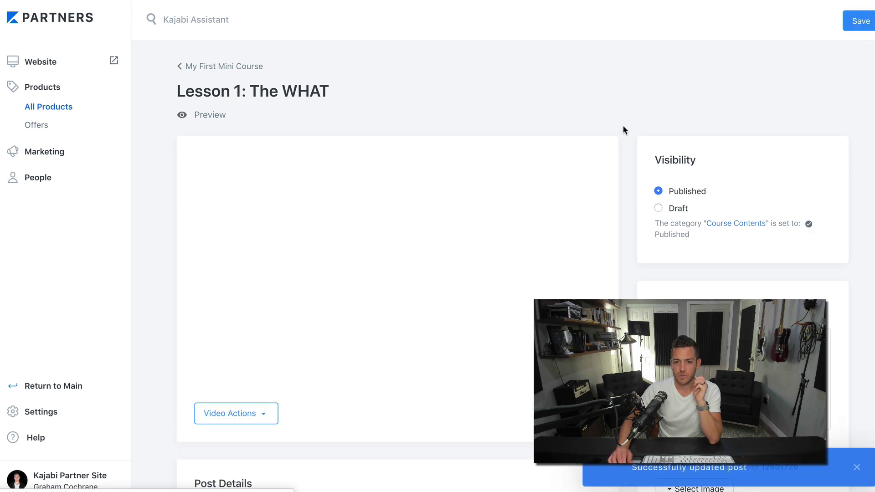
scroll(625, 132, "down", 3)
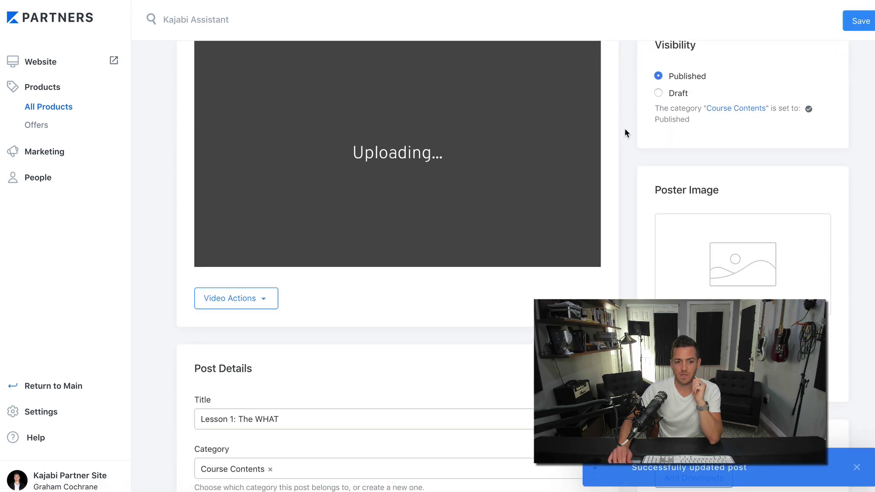
scroll(326, 402, "down", 1)
left_click_drag(295, 364, 237, 362)
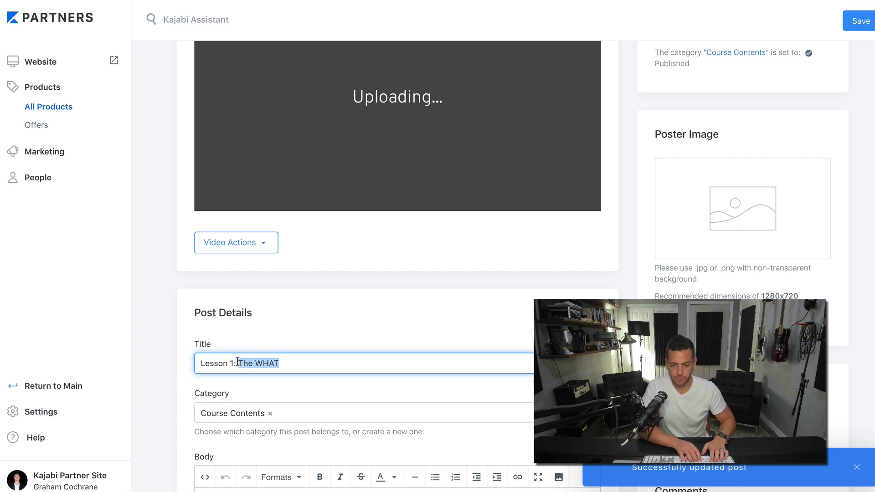
type("The 3 Truths")
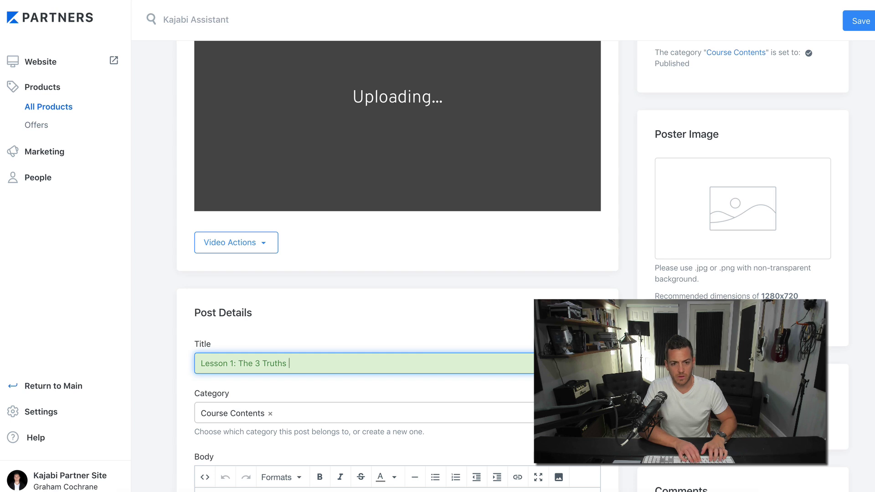
type(" Of Building An Online")
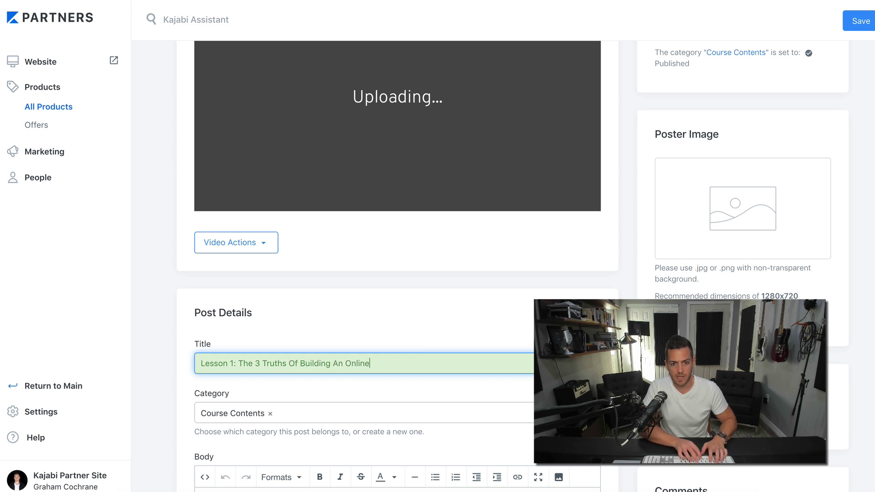
type(" Business")
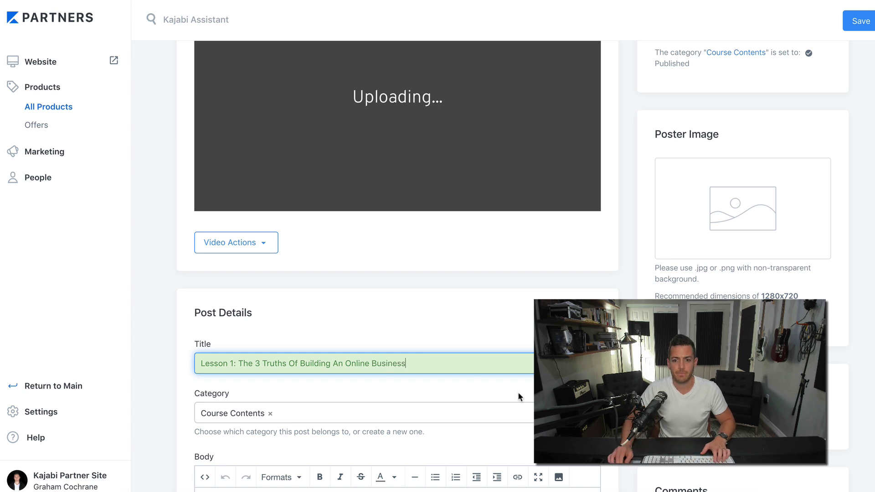
left_click(530, 400)
Step: Review the lesson's introductory Body text
scroll(530, 399, "down", 3)
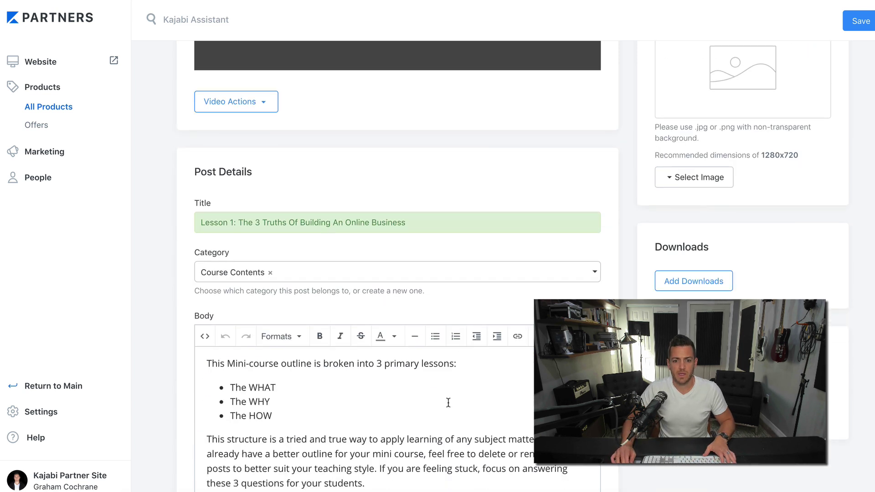
scroll(448, 403, "down", 5)
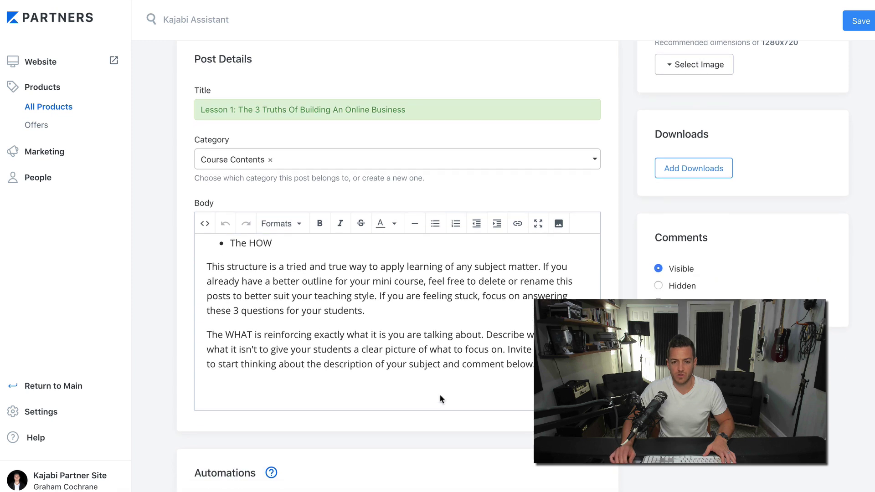
scroll(440, 399, "up", 3)
scroll(289, 327, "up", 1)
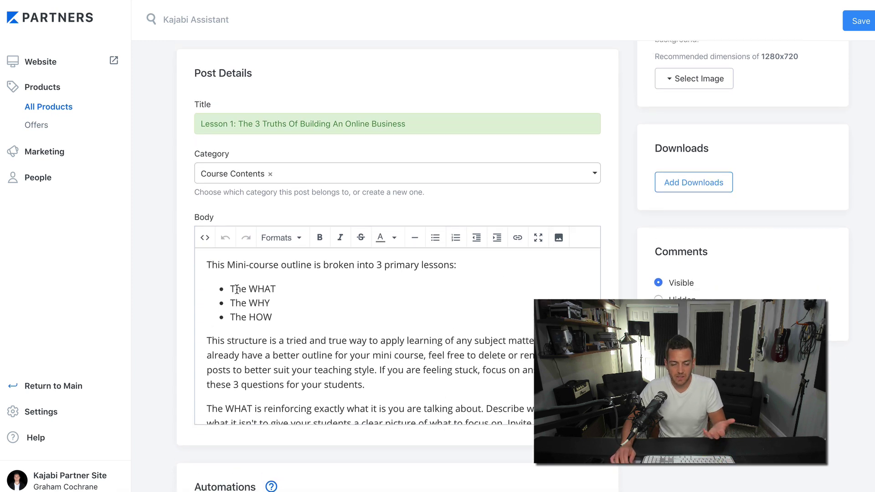
left_click_drag(206, 260, 373, 365)
left_click(374, 365)
scroll(494, 334, "up", 1)
scroll(640, 364, "up", 3)
scroll(640, 364, "up", 2)
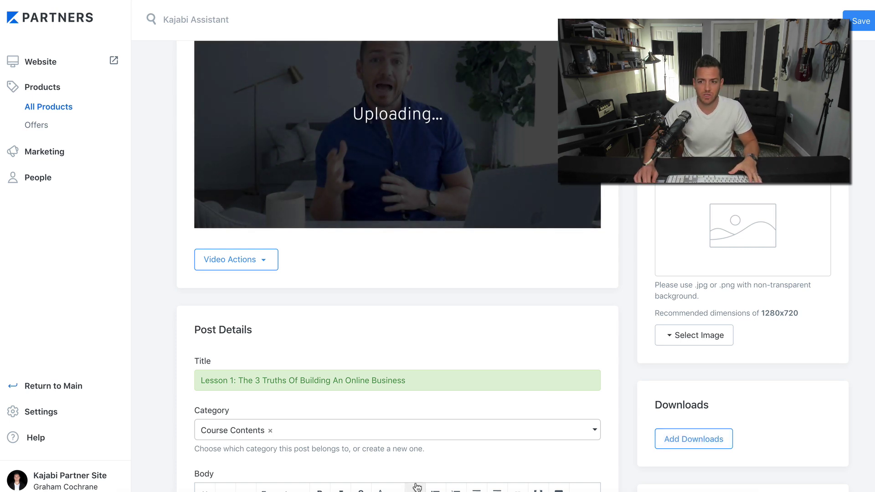
Step: Play the $10,000 Product video from Dropbox > GC Course Products > Kajabi Mini Series in QuickTime
left_click(139, 491)
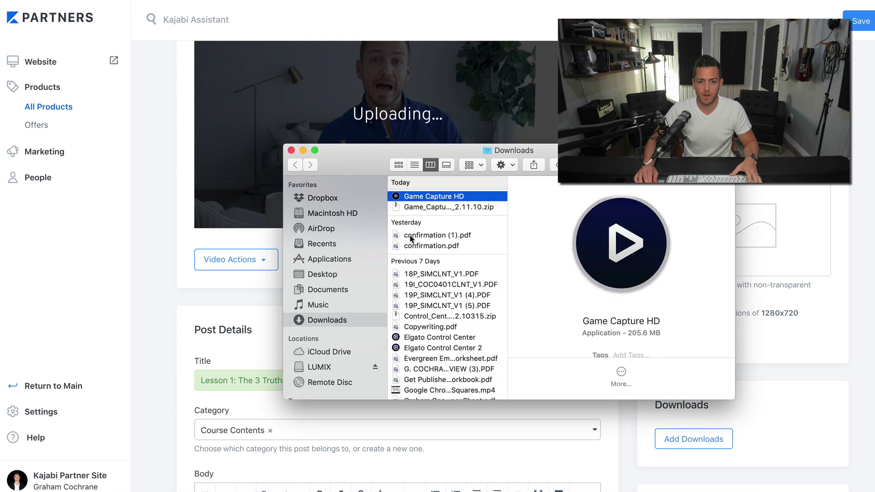
left_click(322, 198)
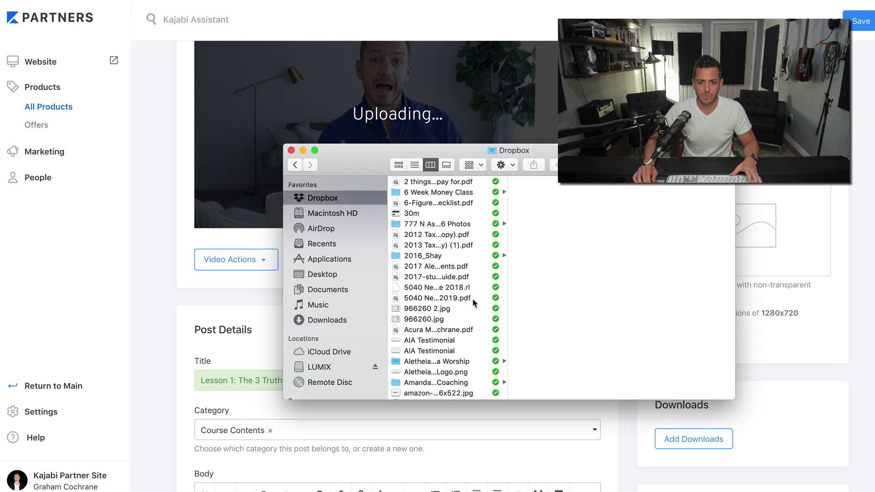
scroll(473, 301, "down", 10)
scroll(472, 298, "down", 5)
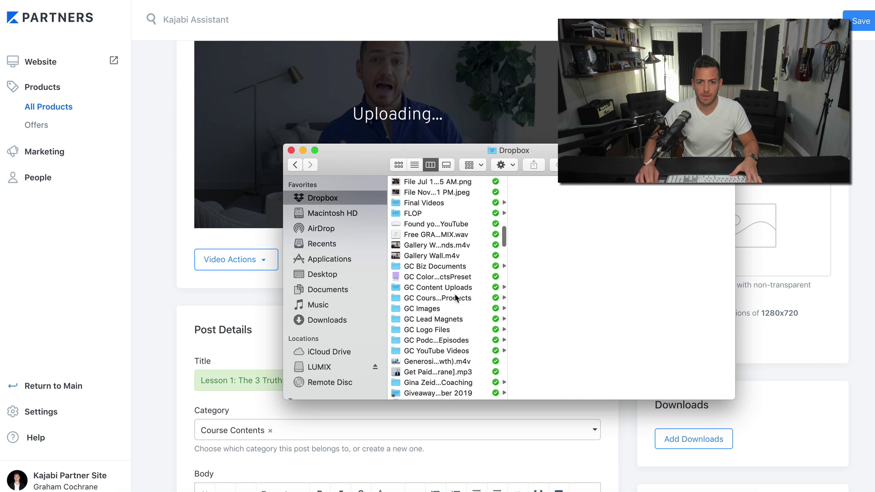
left_click(455, 299)
left_click(562, 205)
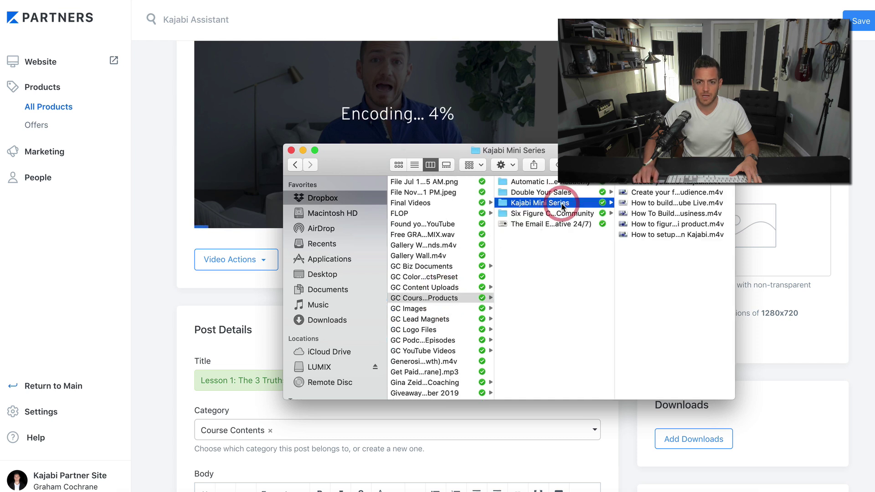
left_click(663, 204)
left_click(529, 214)
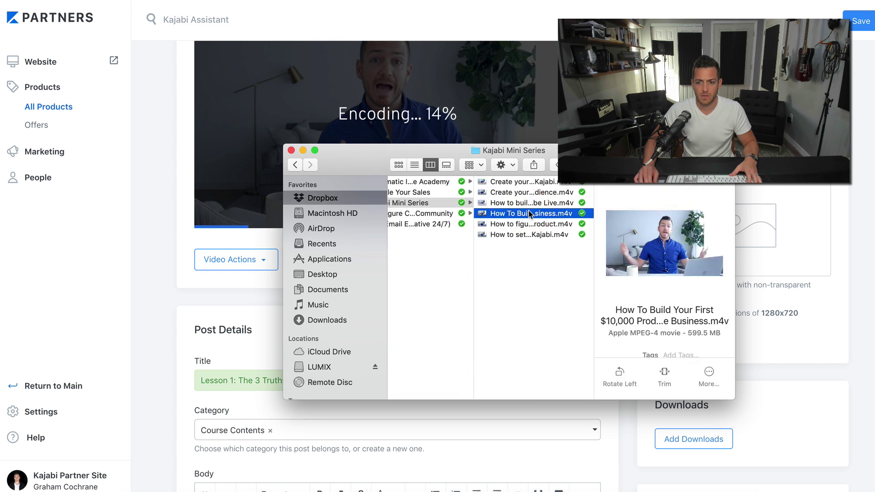
double_click(530, 214)
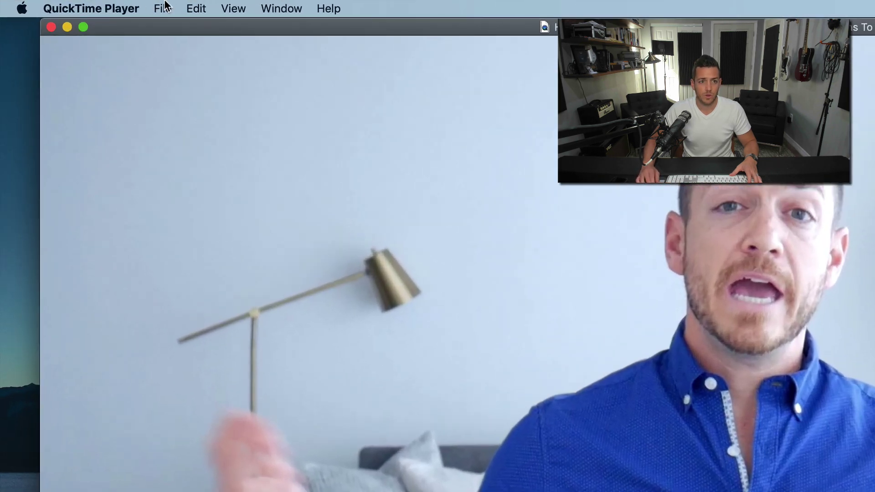
Step: Check the video's resolution options under QuickTime's File > Export As
left_click(166, 6)
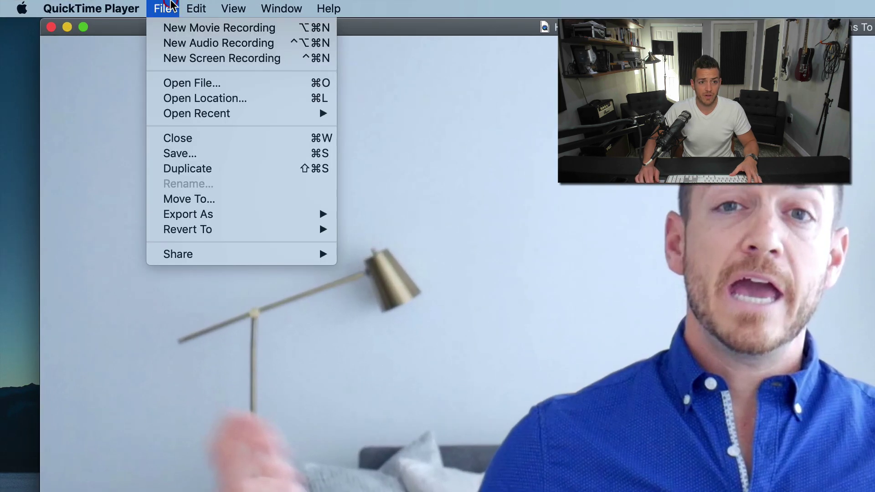
mouse_move(238, 214)
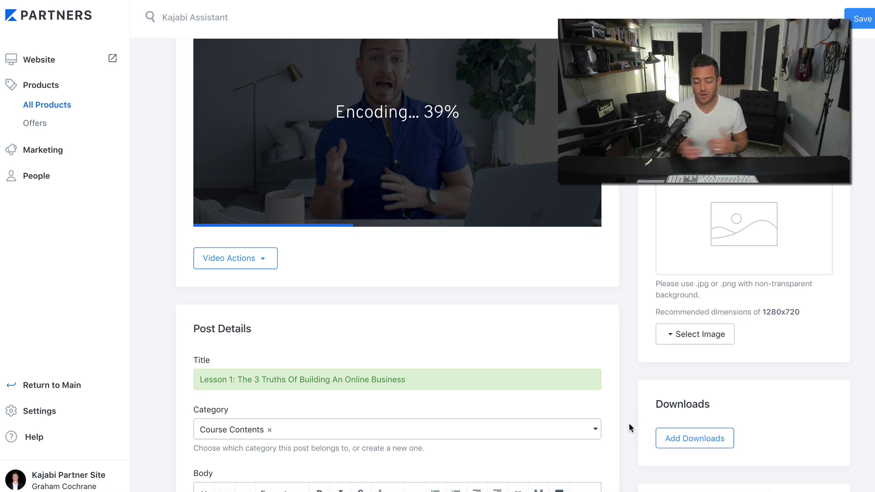
scroll(628, 434, "down", 2)
scroll(628, 433, "up", 2)
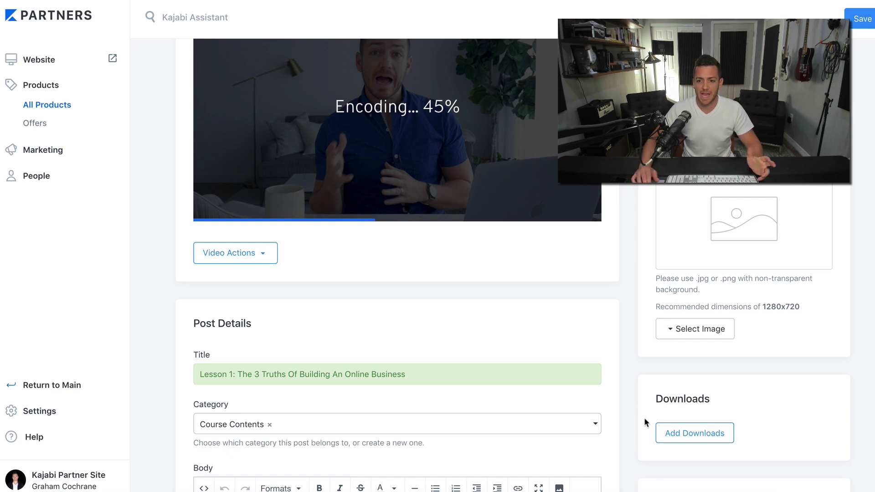
scroll(633, 395, "up", 1)
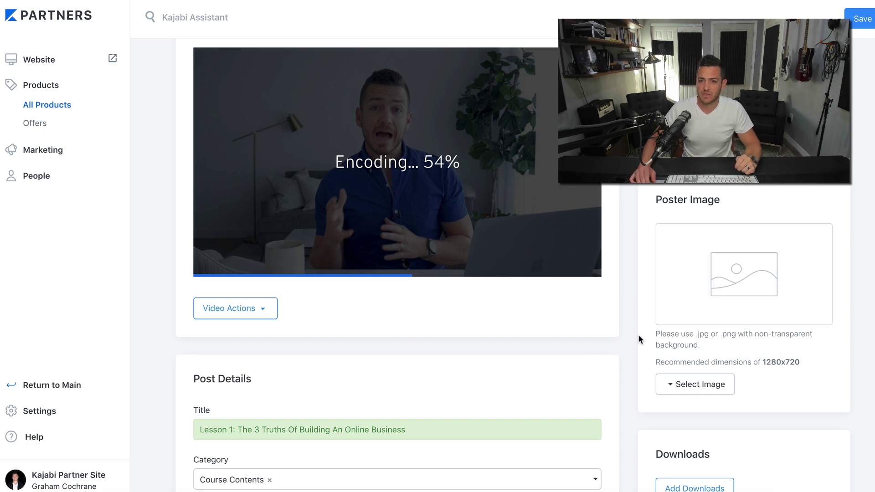
scroll(638, 335, "up", 2)
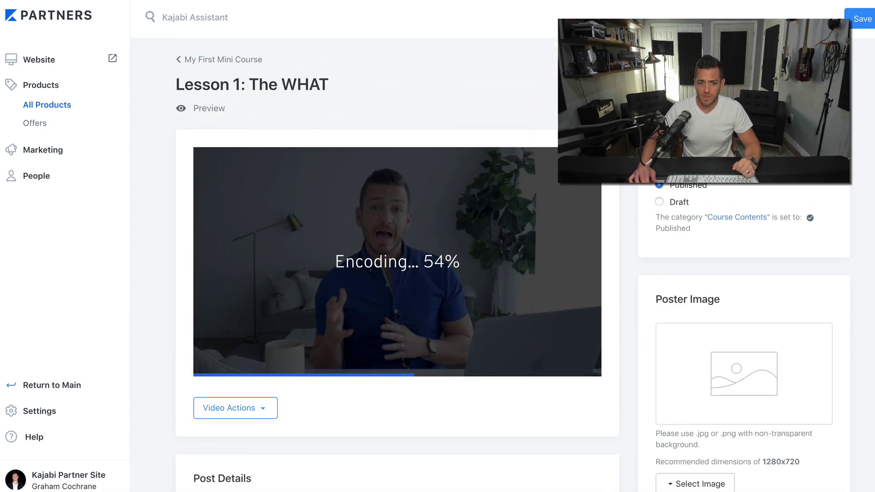
scroll(636, 211, "down", 10)
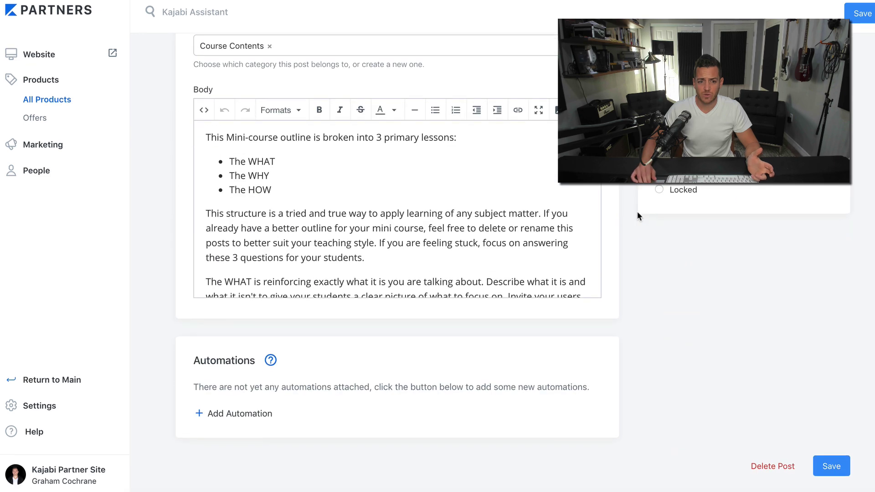
scroll(637, 211, "up", 10)
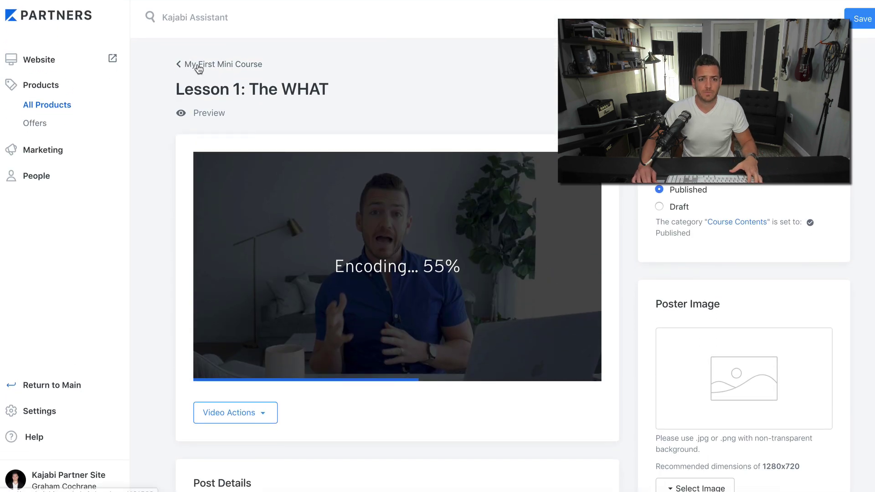
Step: Stay on the page, save the retitled lesson, and return to the My First Mini Course page
left_click(197, 64)
left_click(469, 125)
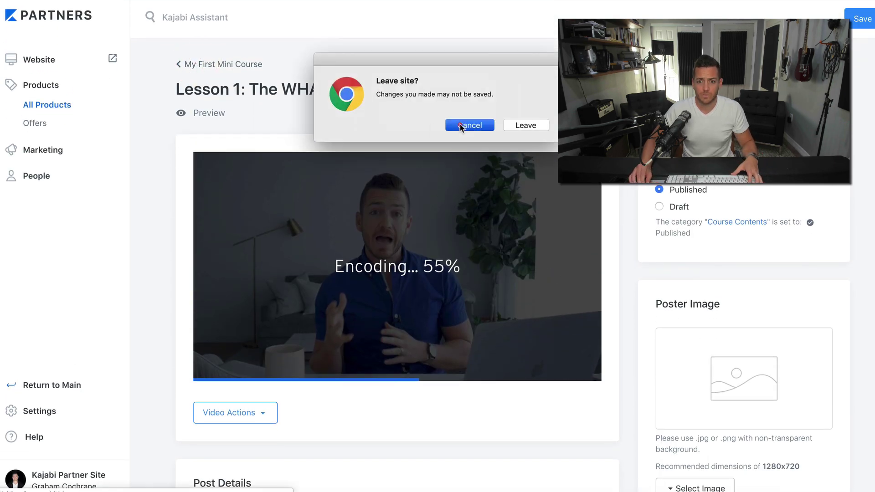
left_click(860, 25)
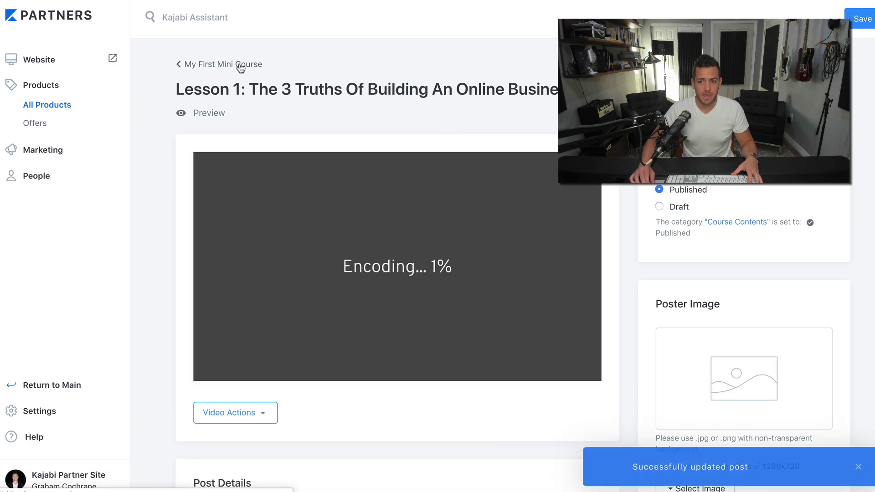
left_click(240, 69)
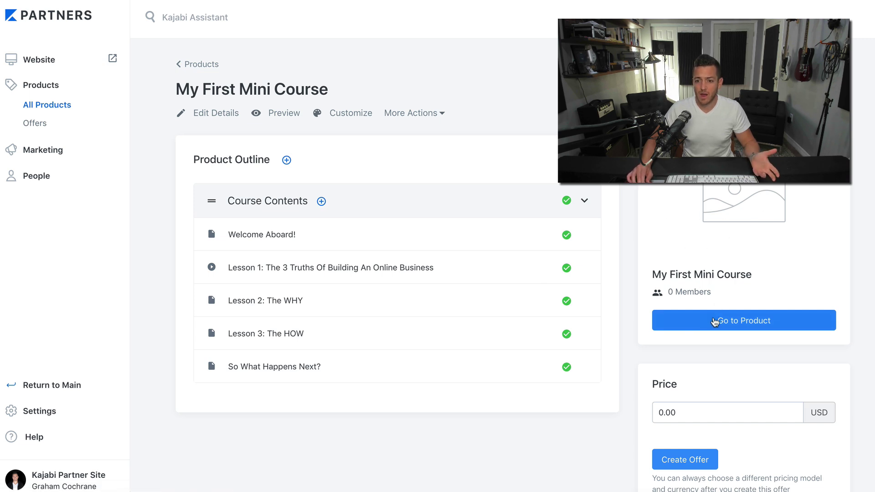
scroll(615, 315, "down", 2)
scroll(613, 315, "up", 2)
Step: Preview the Premier Product theme in the page editor, then exit back to the Theme page
left_click(358, 114)
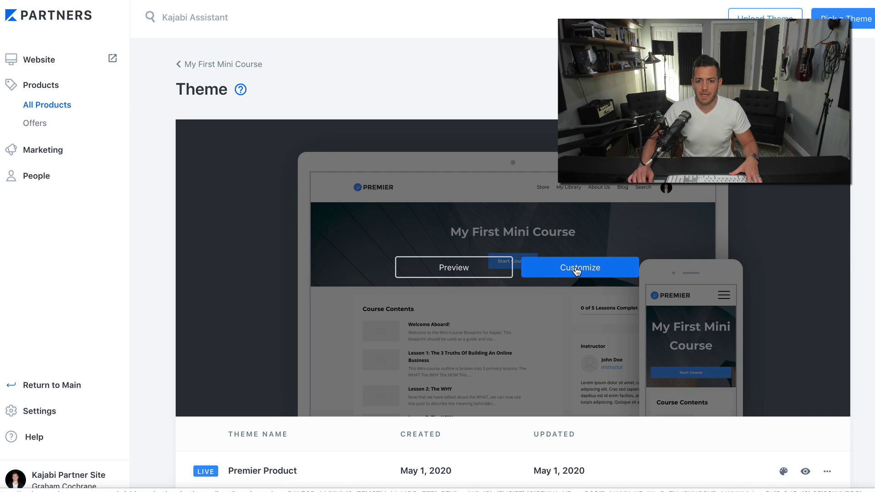
left_click(576, 269)
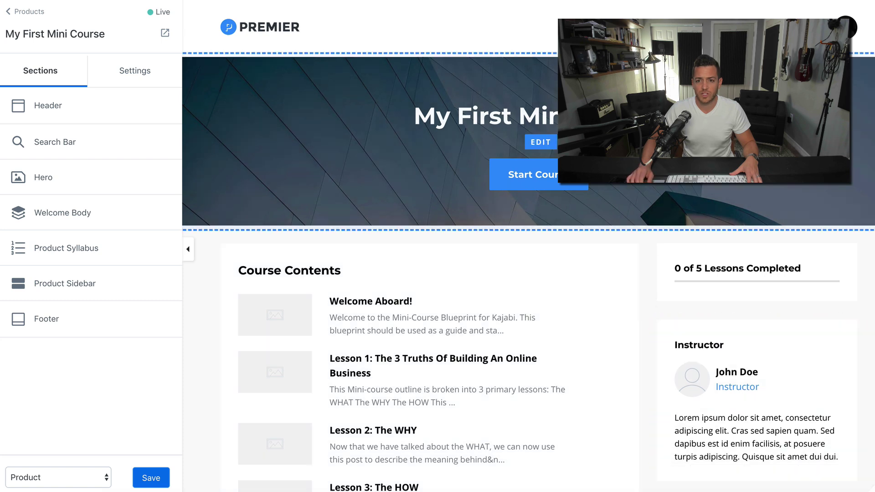
scroll(660, 321, "down", 5)
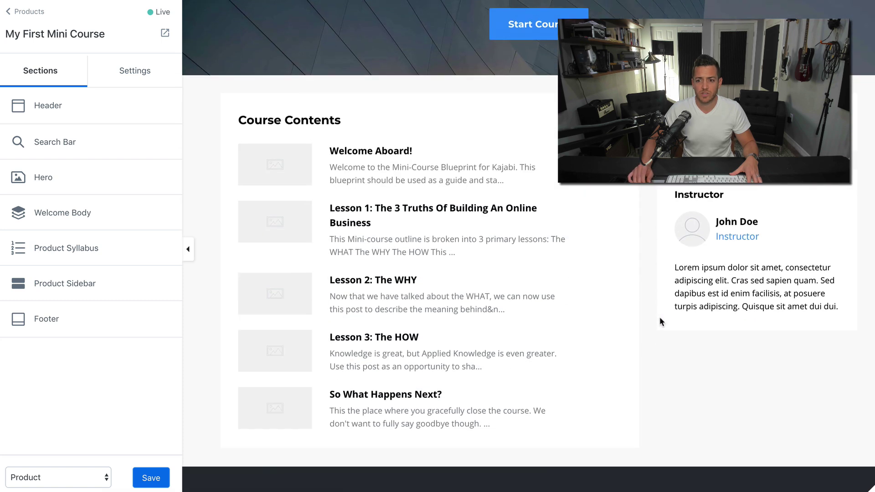
scroll(660, 321, "up", 3)
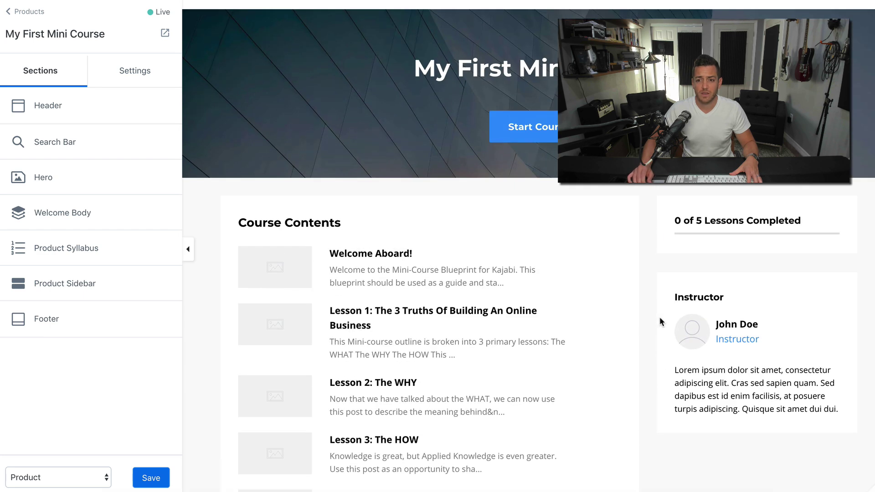
scroll(661, 321, "up", 1)
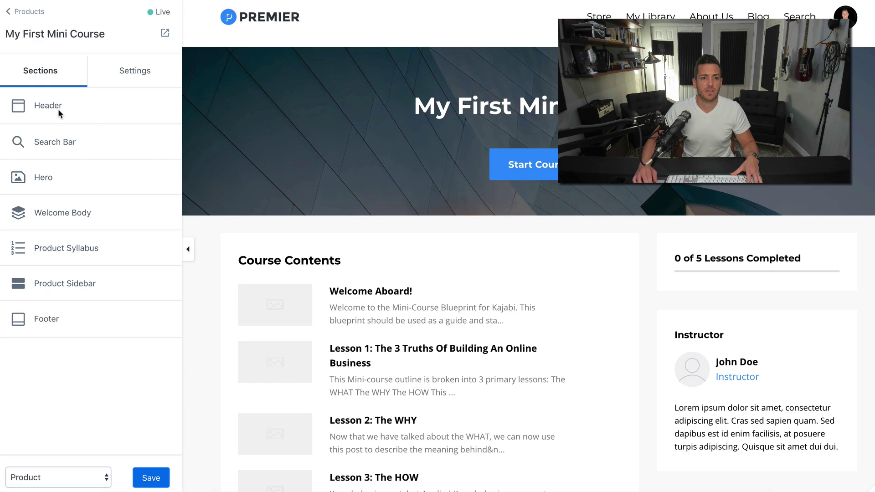
left_click(16, 13)
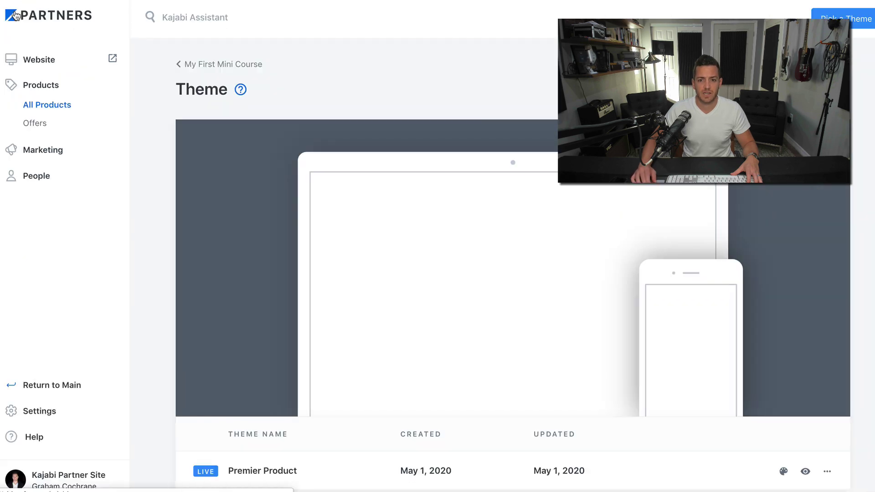
Step: Upload the How To Build An Email List With Kajabi image uncropped as the course thumbnail and save
left_click(201, 67)
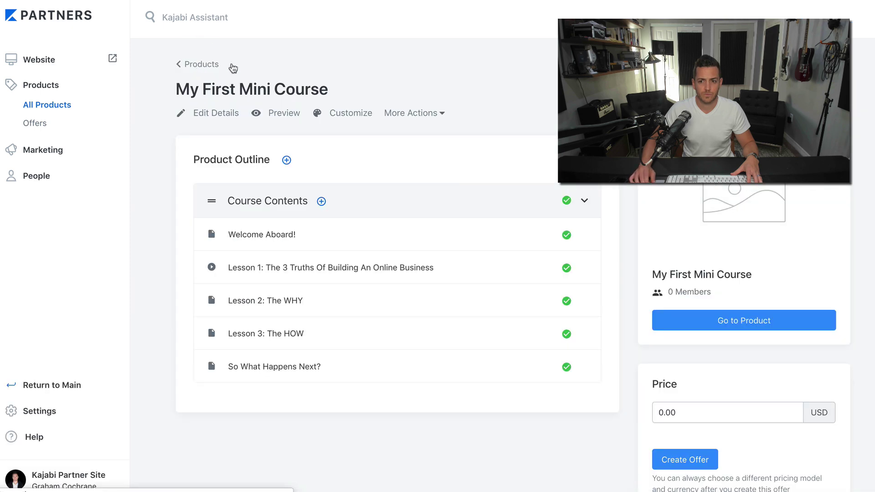
scroll(593, 205, "down", 2)
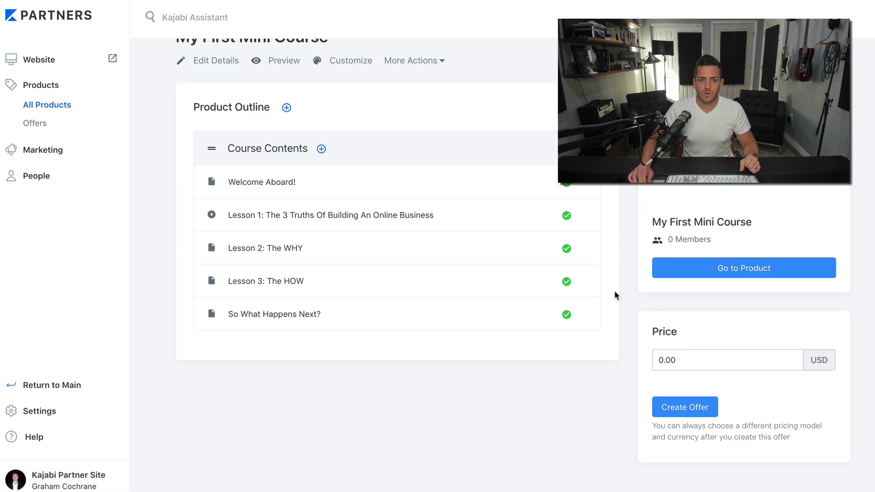
left_click(227, 60)
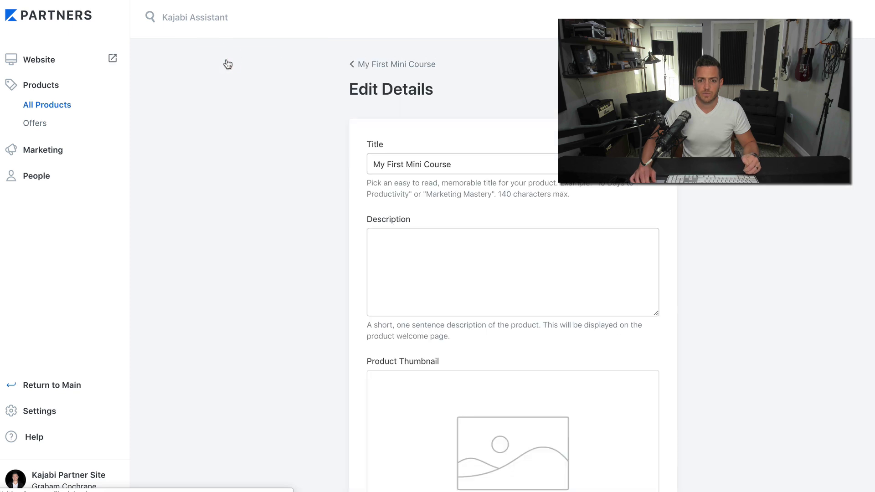
scroll(532, 191, "down", 4)
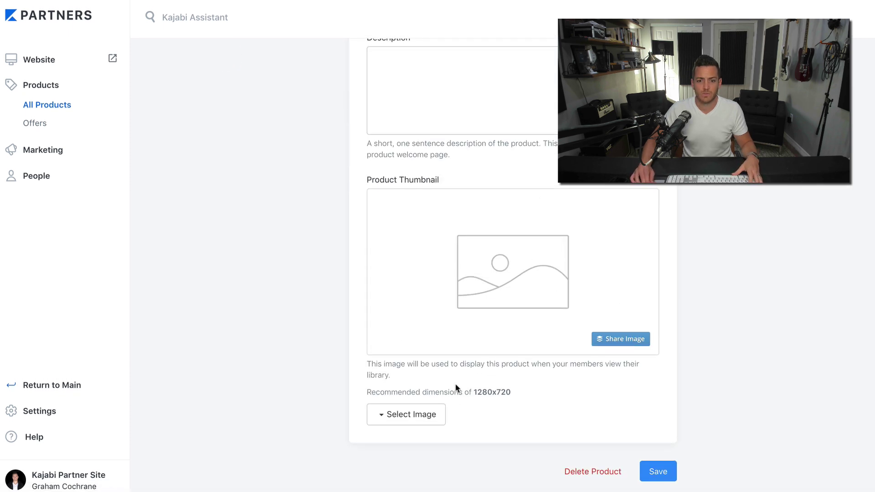
left_click(412, 410)
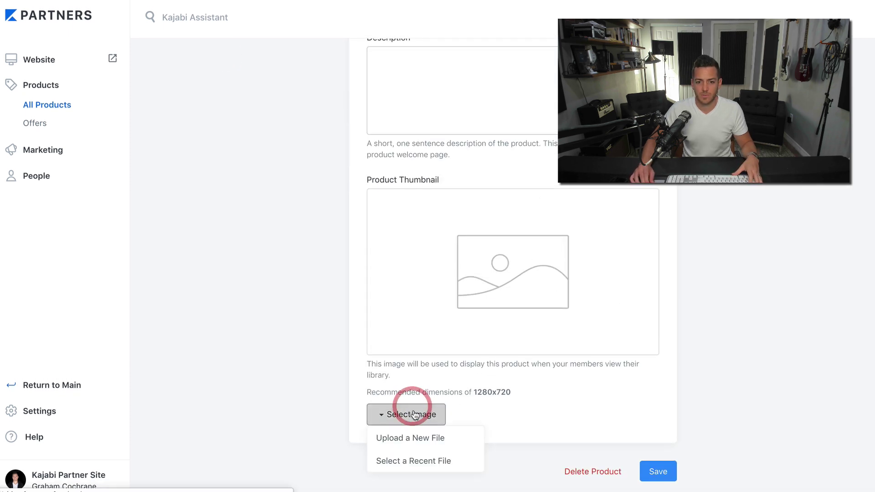
left_click(426, 438)
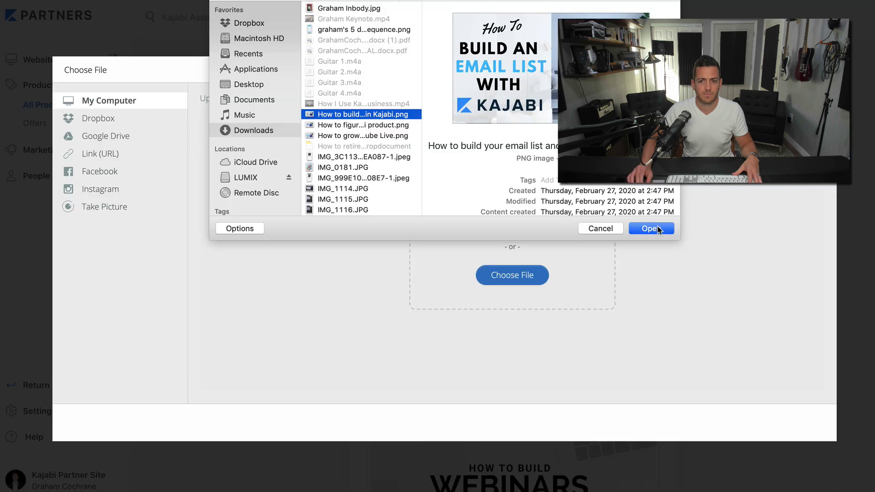
left_click(657, 226)
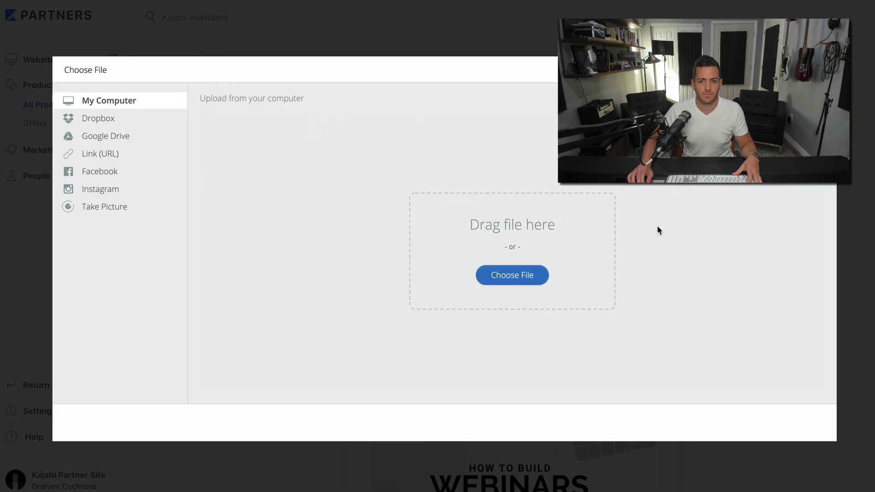
left_click(800, 421)
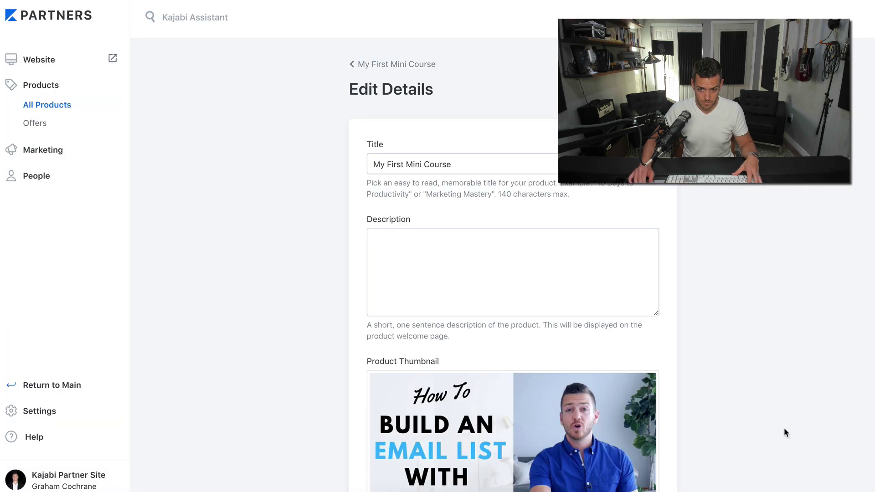
scroll(785, 430, "down", 5)
left_click(670, 470)
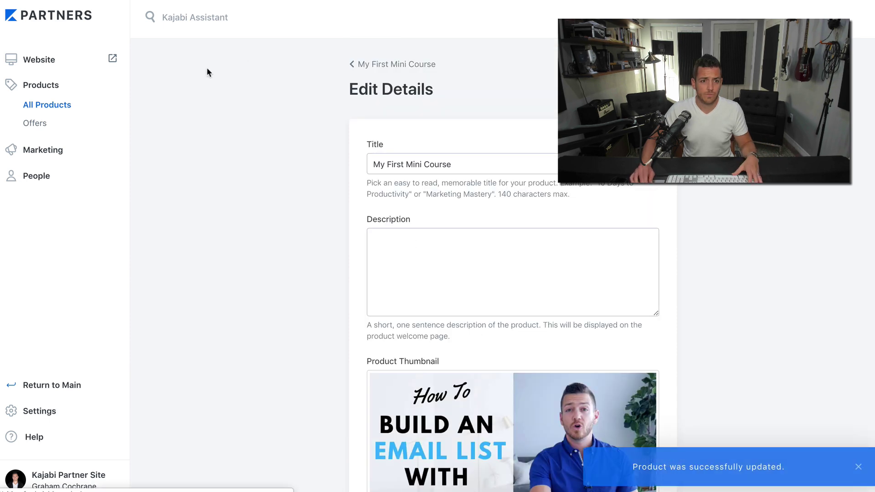
Step: Enter a price of 49 and create the $49.00 USD My First Mini Course Offer
left_click(393, 65)
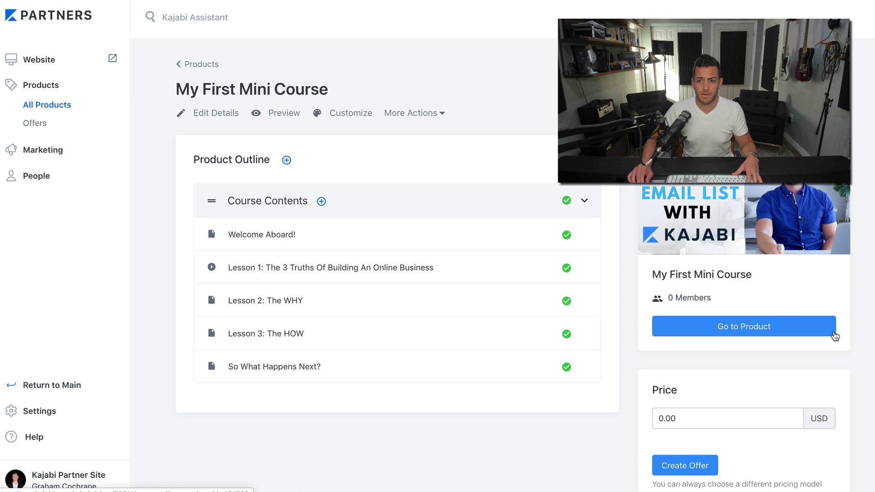
scroll(848, 341, "down", 1)
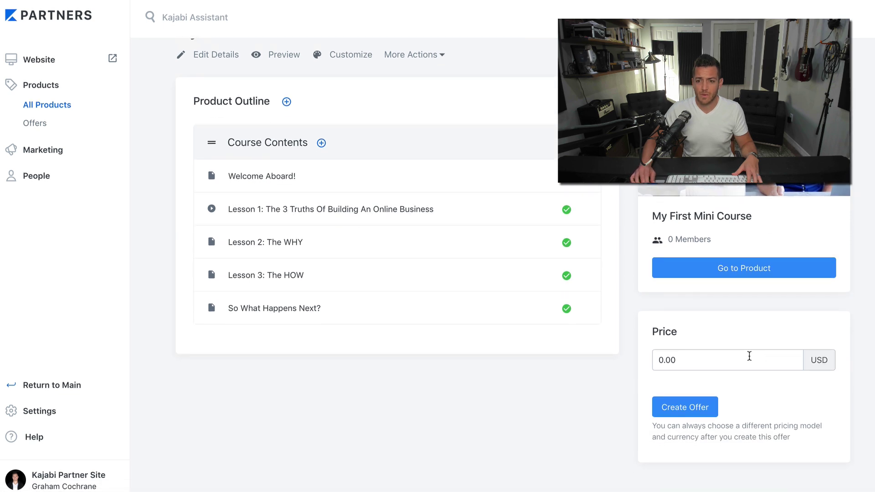
left_click(698, 360)
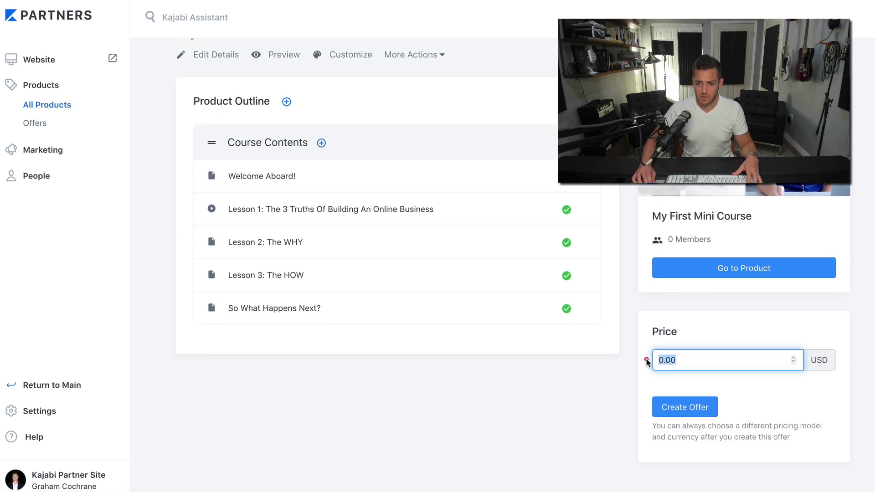
type("49")
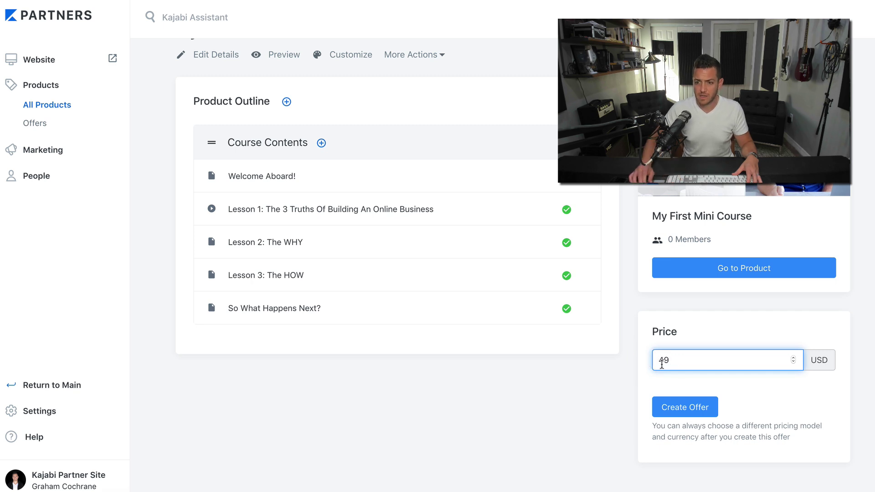
left_click(700, 405)
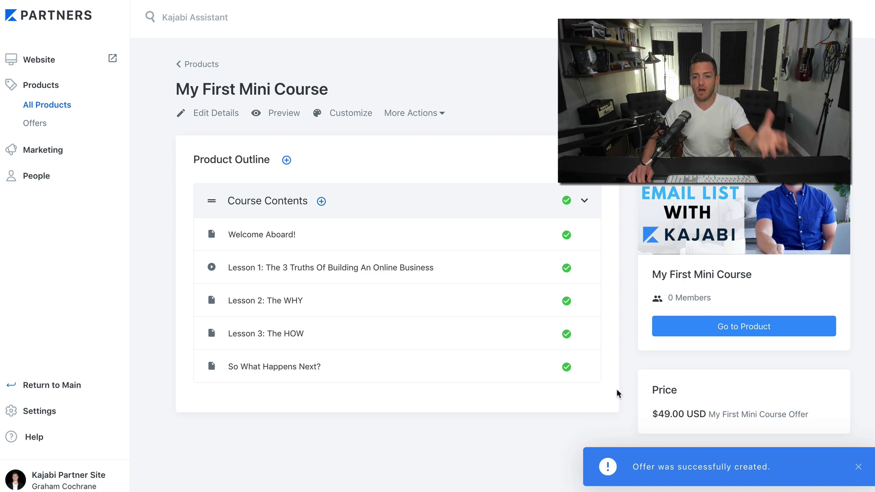
Step: Open My First Mini Course Offer and upload a new file as its offer image
left_click(40, 127)
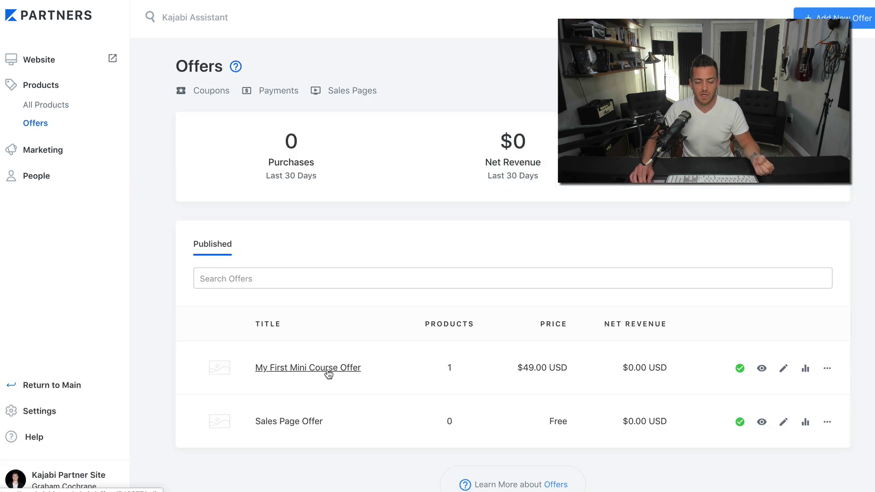
left_click(329, 369)
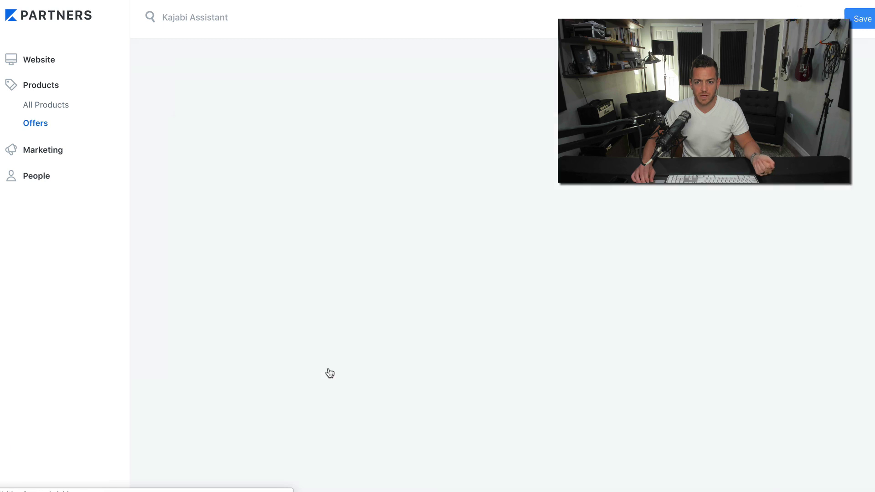
scroll(633, 382, "down", 3)
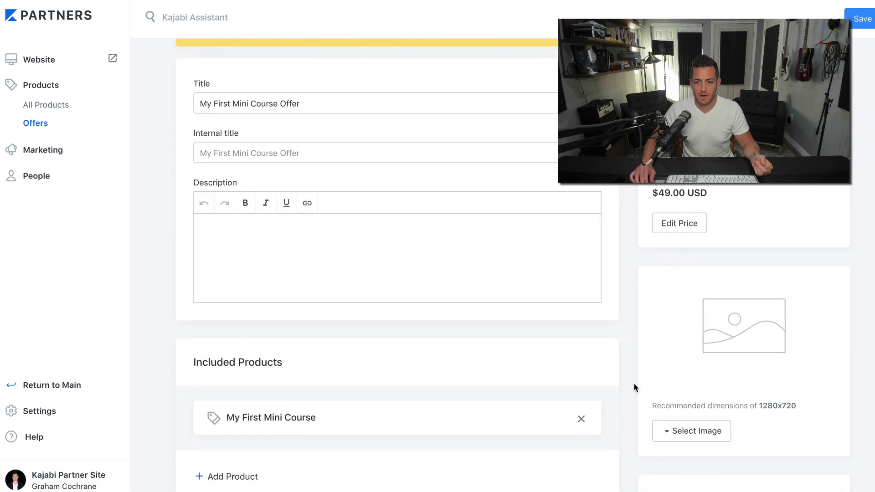
left_click(685, 432)
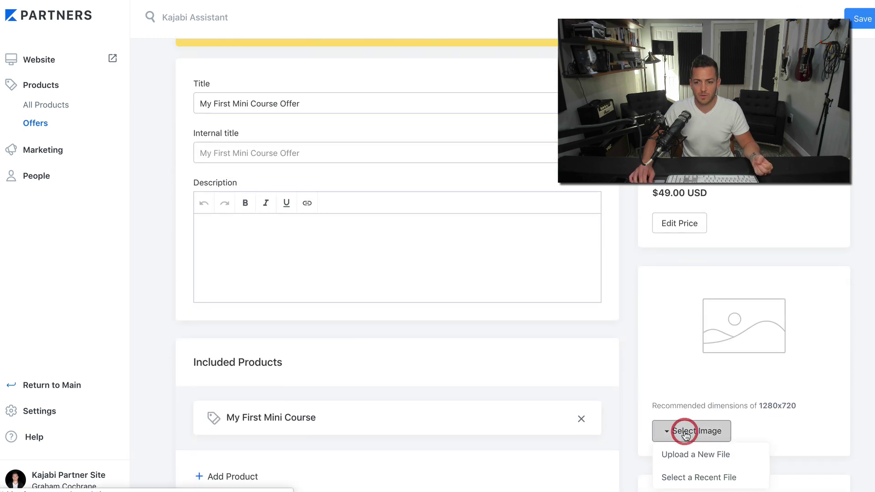
left_click(697, 455)
left_click(513, 275)
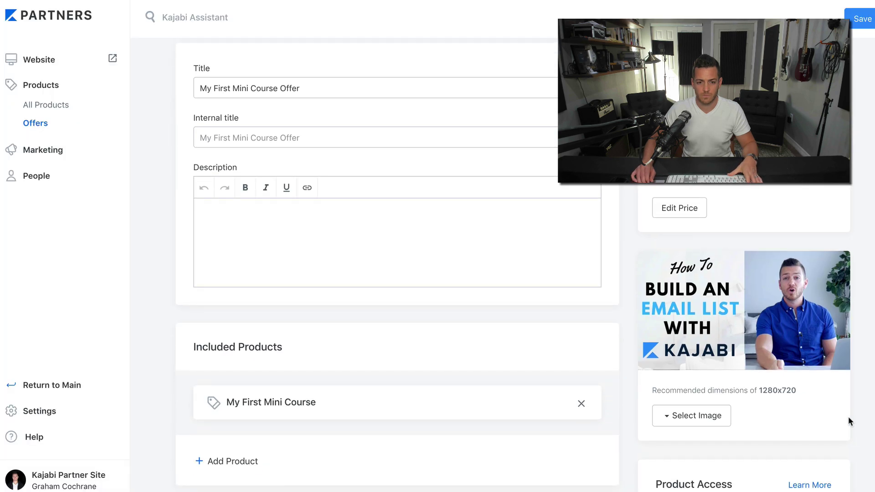
Step: Review the offer's settings: $49.00 USD price, included My First Mini Course, upsell, cart abandonment, after-purchase
scroll(717, 323, "up", 3)
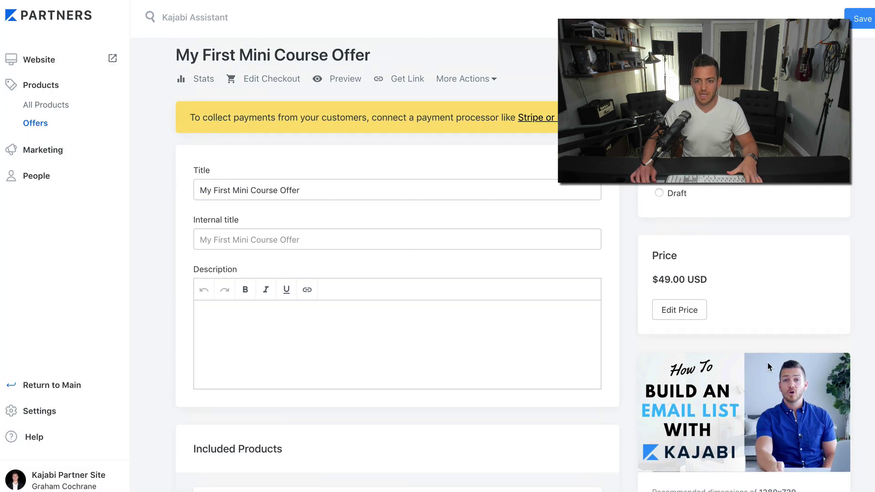
scroll(738, 328, "down", 3)
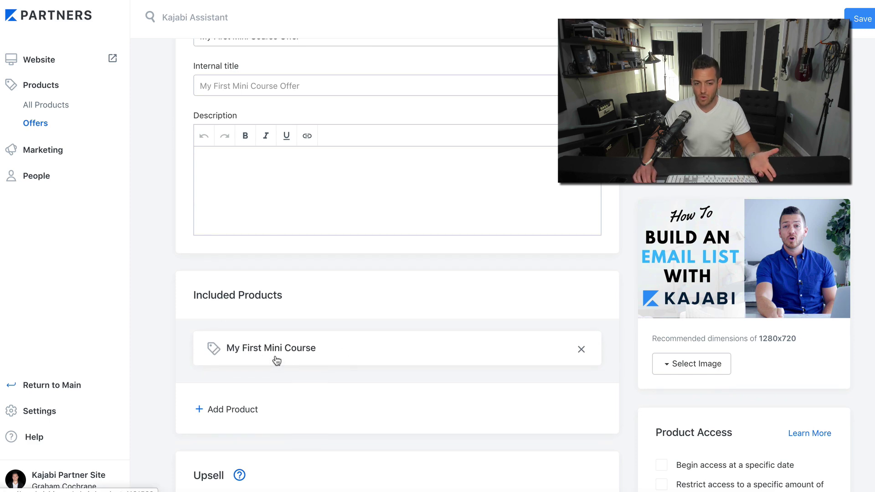
scroll(552, 358, "down", 4)
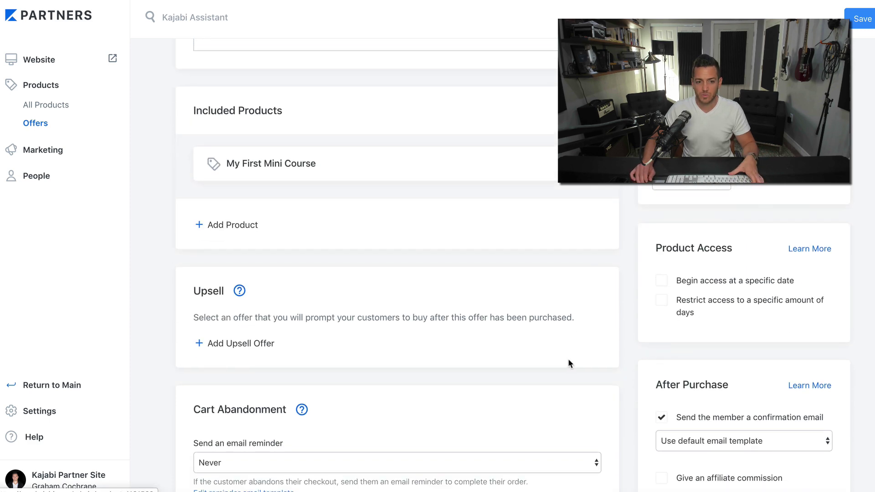
scroll(638, 365, "down", 4)
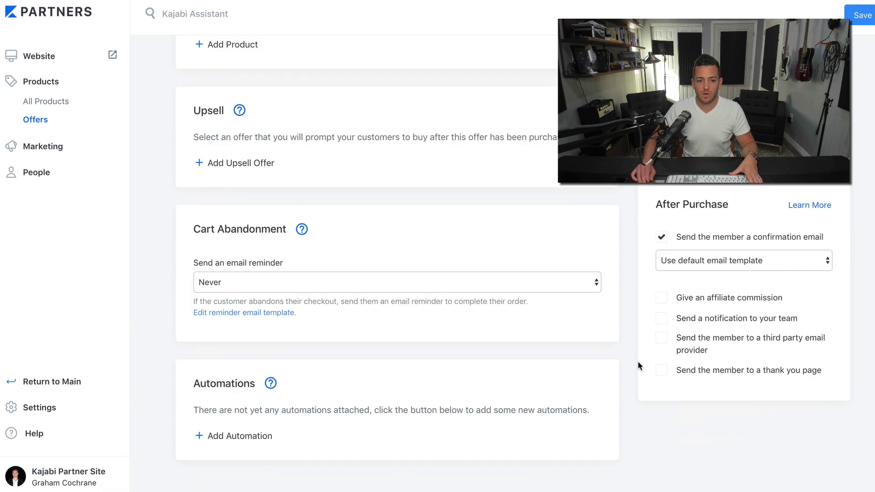
scroll(638, 365, "up", 9)
scroll(638, 361, "up", 3)
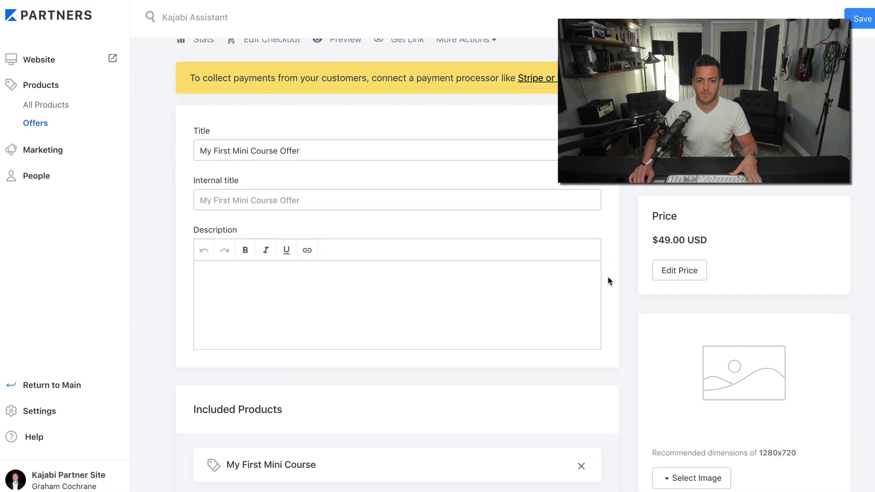
scroll(410, 182, "up", 2)
scroll(582, 269, "down", 10)
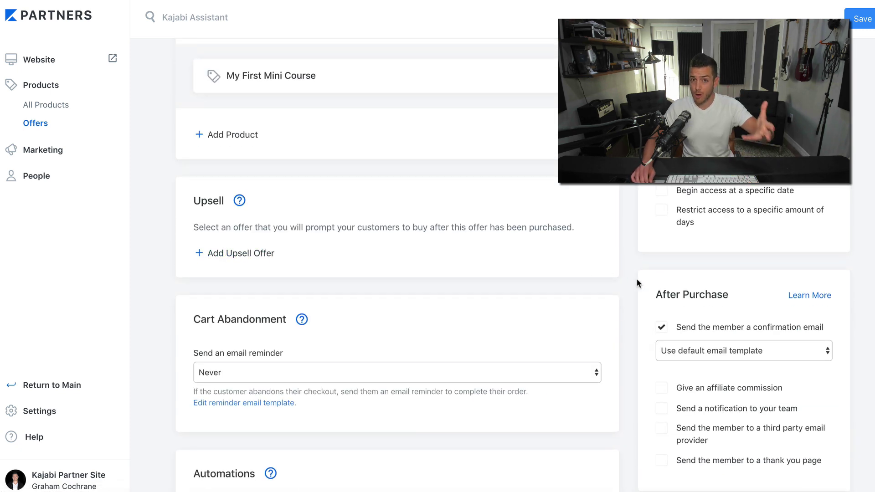
scroll(636, 282, "down", 2)
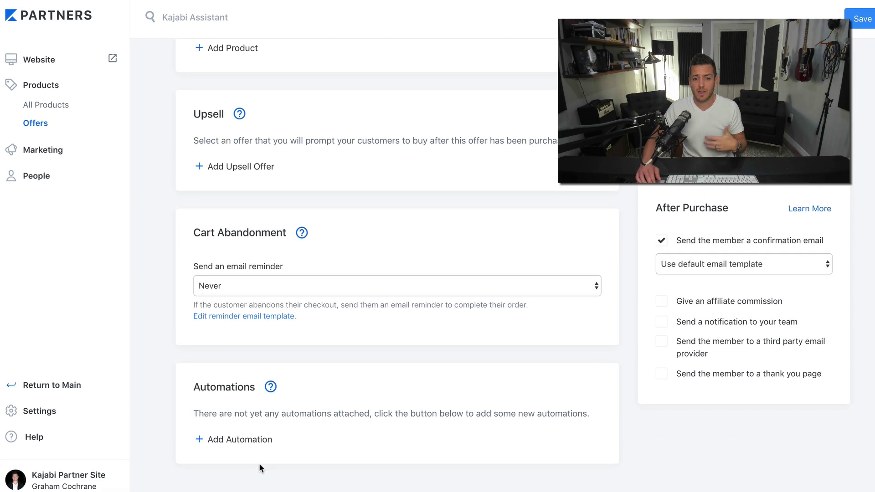
scroll(638, 412, "up", 5)
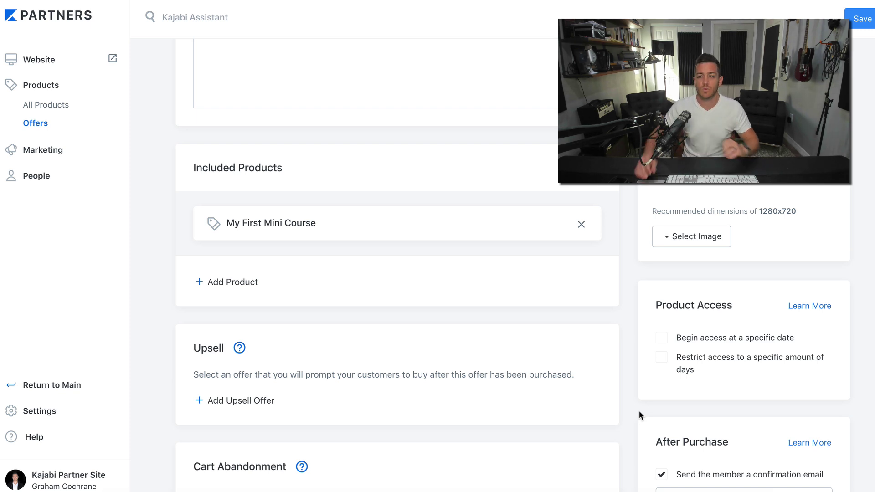
scroll(639, 410, "up", 7)
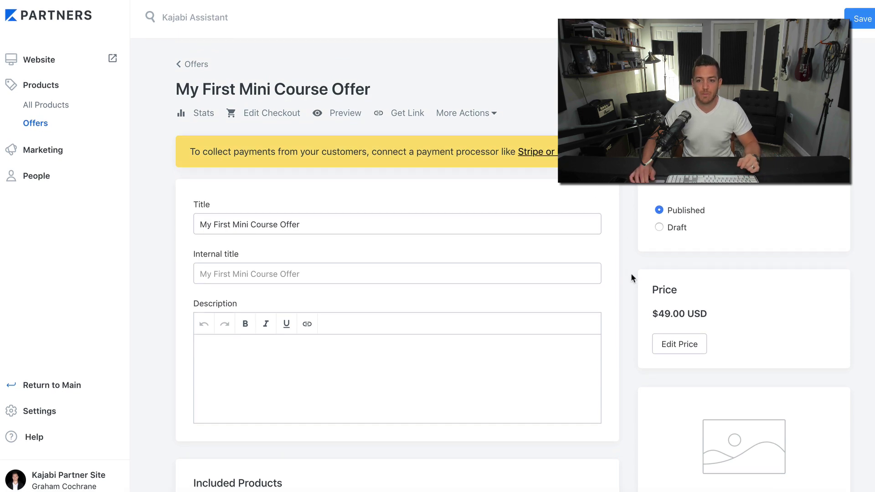
scroll(638, 290, "down", 3)
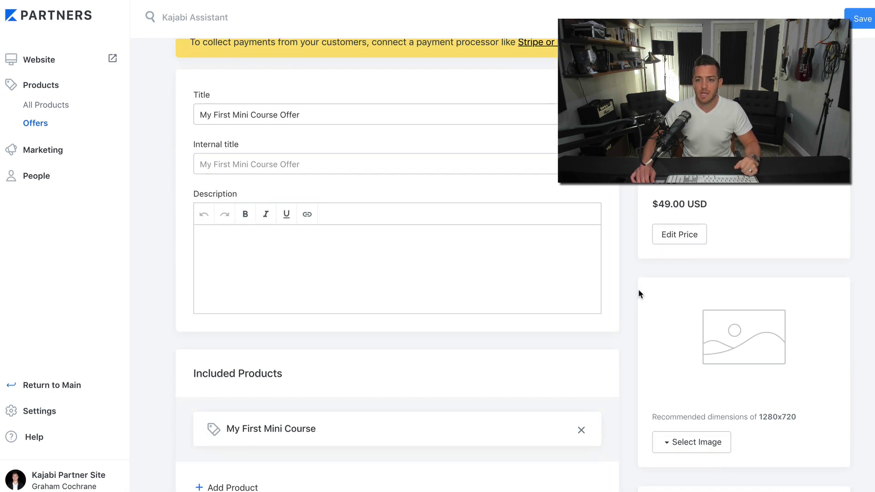
scroll(638, 294, "up", 2)
scroll(638, 290, "down", 6)
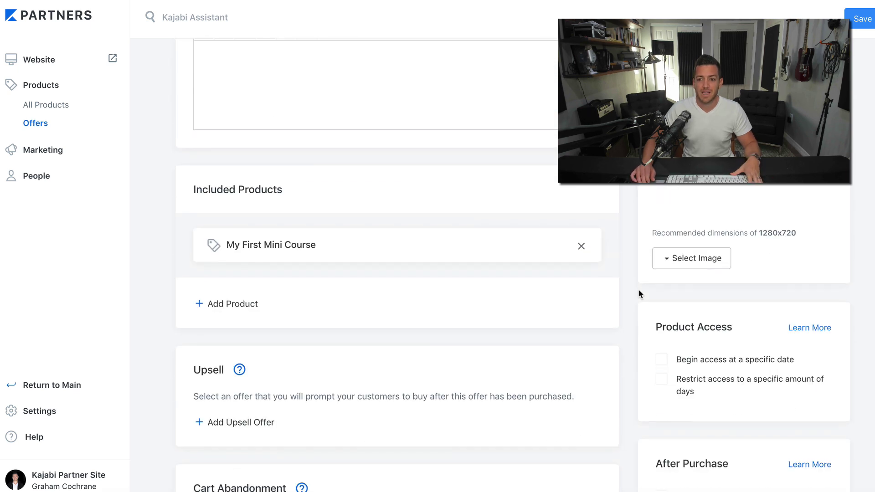
scroll(639, 290, "up", 3)
scroll(638, 288, "down", 1)
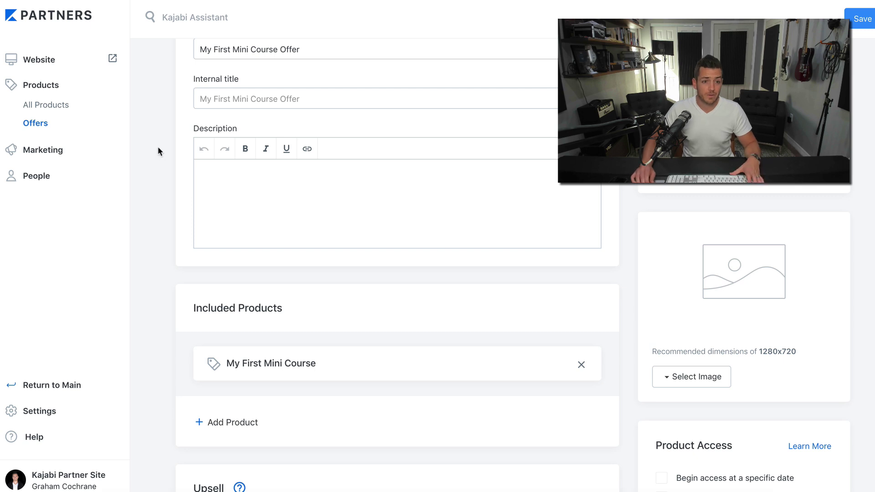
Step: From Products, go to Pipelines and start a new pipeline to browse blueprints like Sales Page OVO
left_click(55, 105)
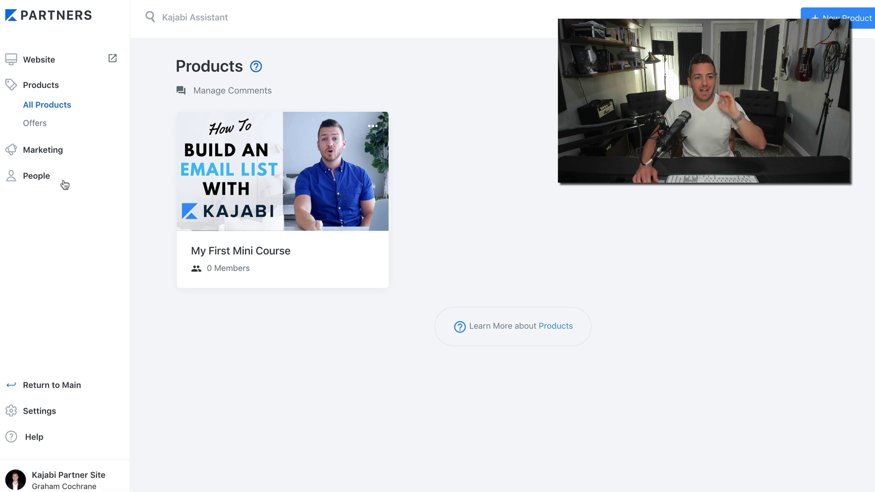
left_click(49, 151)
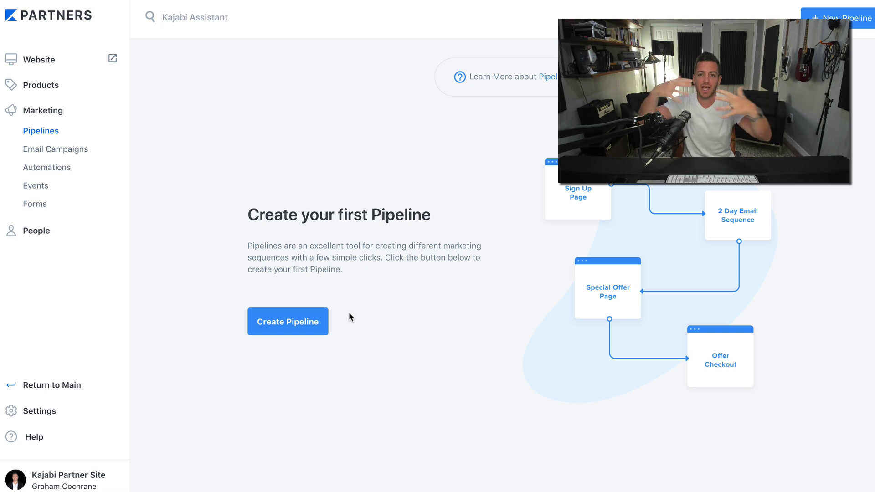
left_click(280, 327)
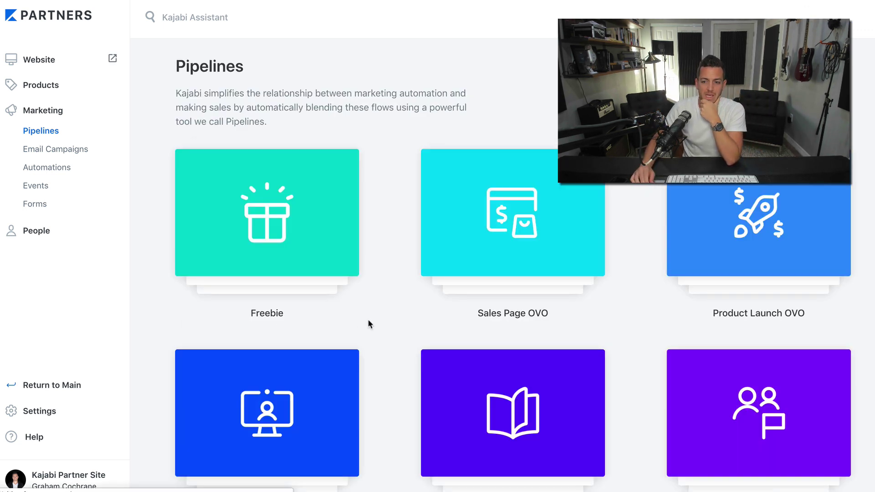
scroll(399, 323, "down", 5)
scroll(398, 323, "up", 5)
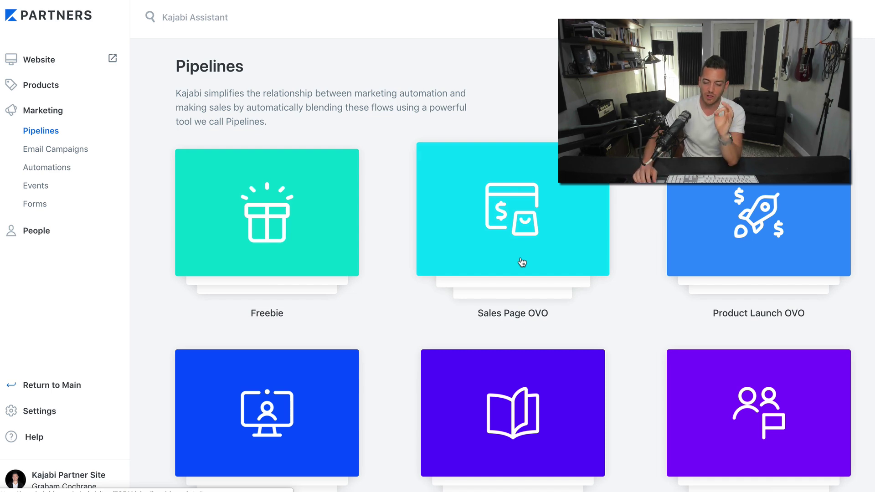
Step: Generate a Sales Page OVO pipeline from the blueprint, selling My First Mini Course Offer
left_click(521, 262)
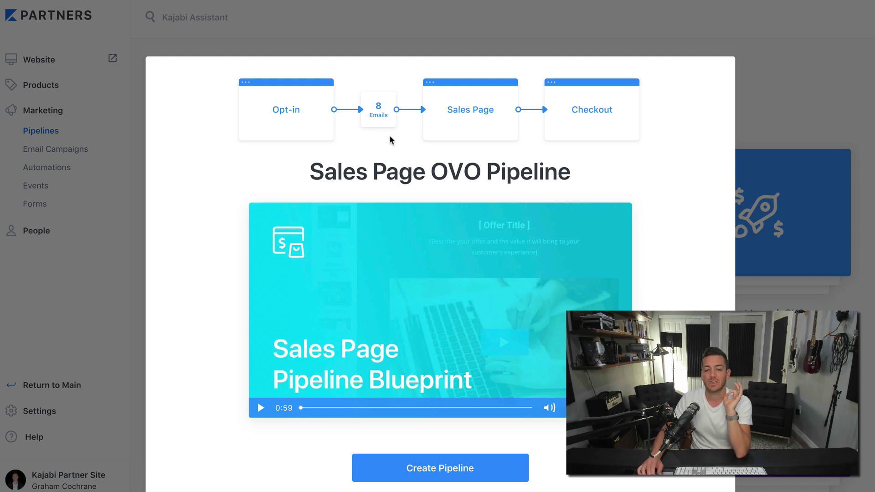
scroll(664, 204, "down", 1)
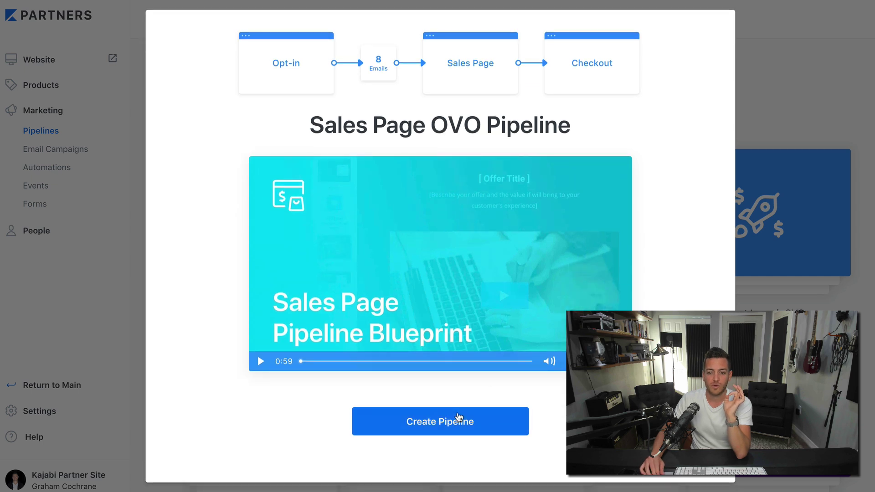
left_click(459, 417)
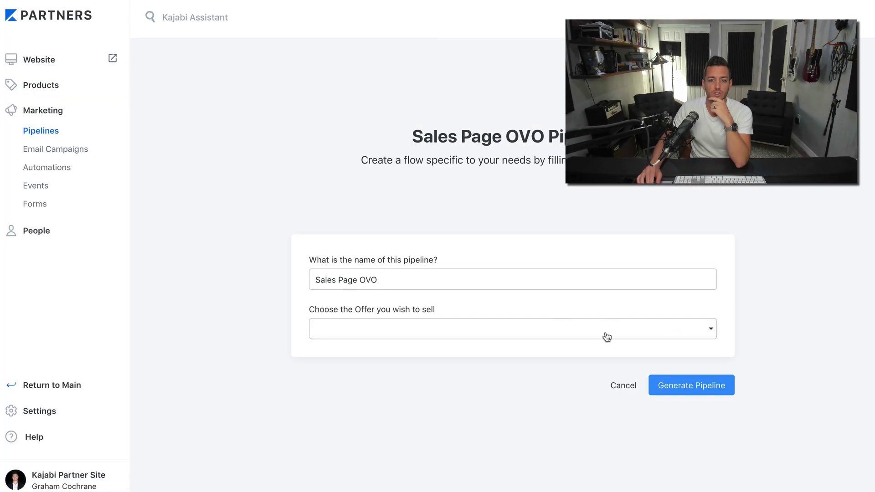
left_click(606, 337)
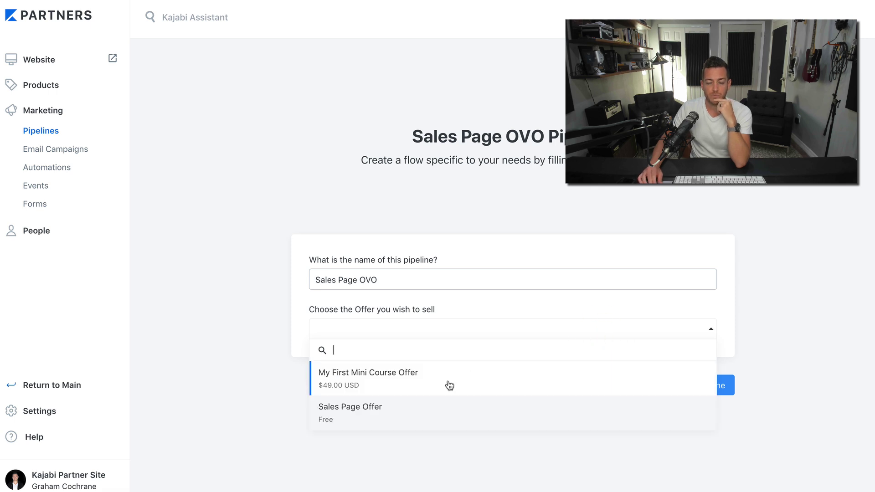
left_click(448, 385)
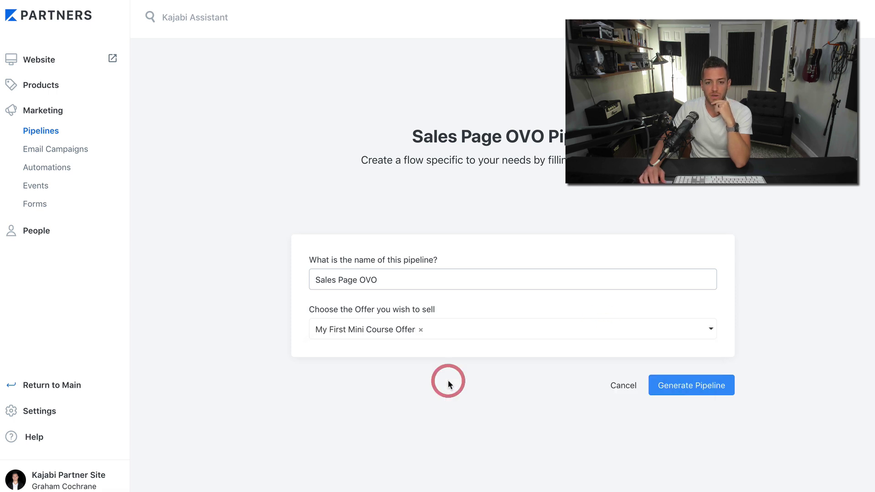
left_click(702, 385)
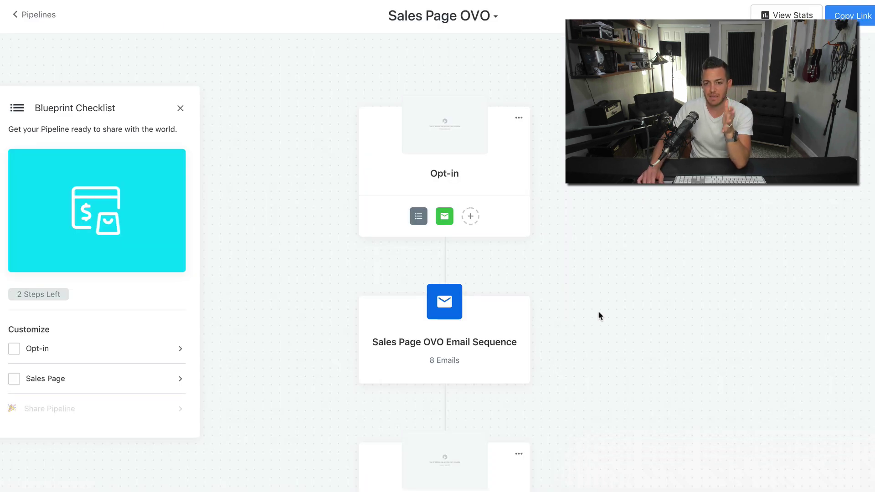
Step: Scroll the generated pipeline from Opt-in through the 8 emails and Sales Page to Offer Checkout
scroll(598, 311, "down", 4)
scroll(598, 311, "up", 4)
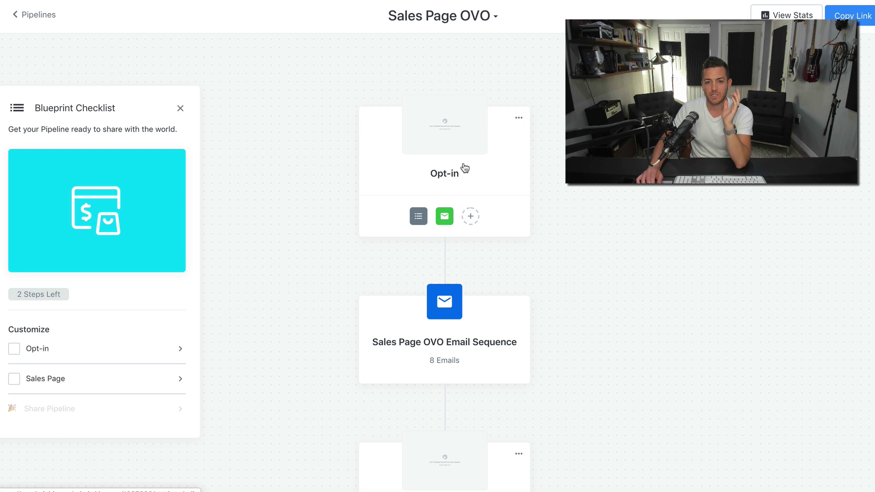
scroll(464, 168, "down", 3)
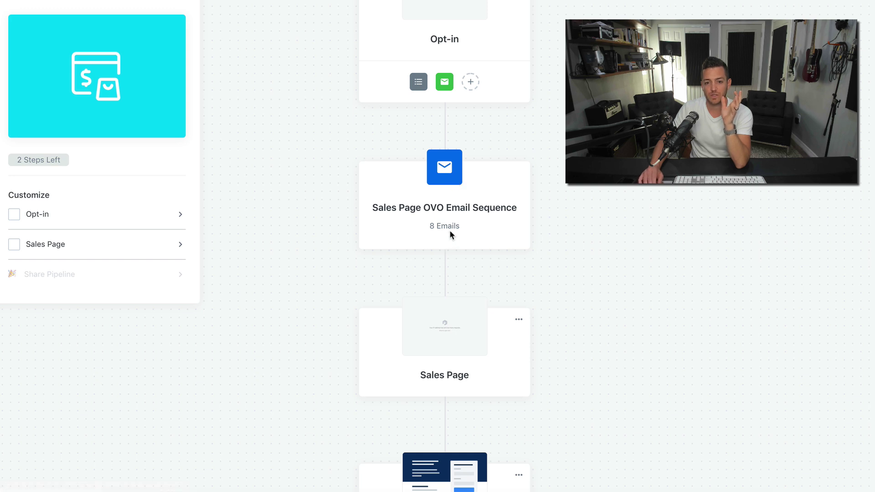
scroll(450, 231, "down", 2)
scroll(434, 257, "down", 2)
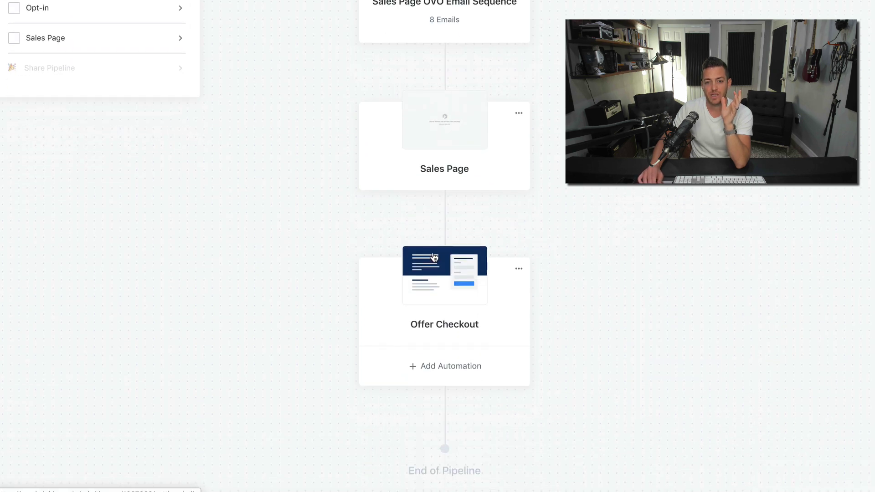
scroll(437, 272, "up", 7)
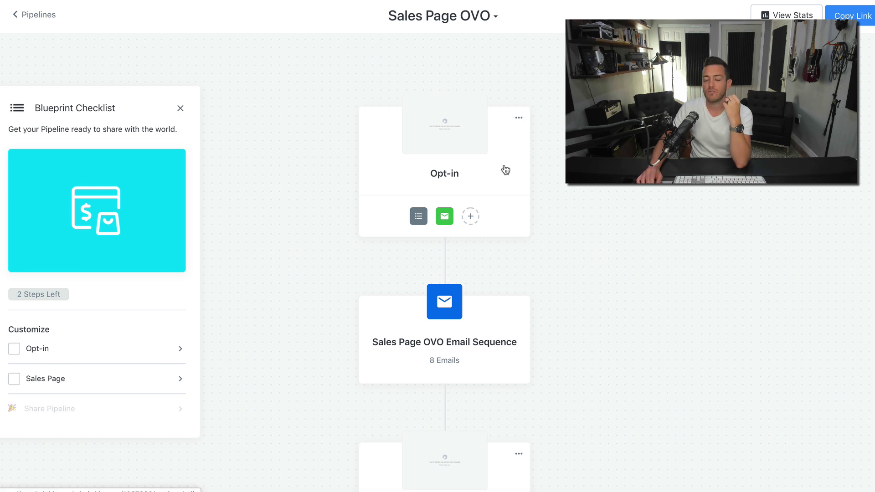
Step: Open the Opt-in page and check its form: Sales Page OVO Form, redirecting to #next-pipeline-step
left_click(456, 149)
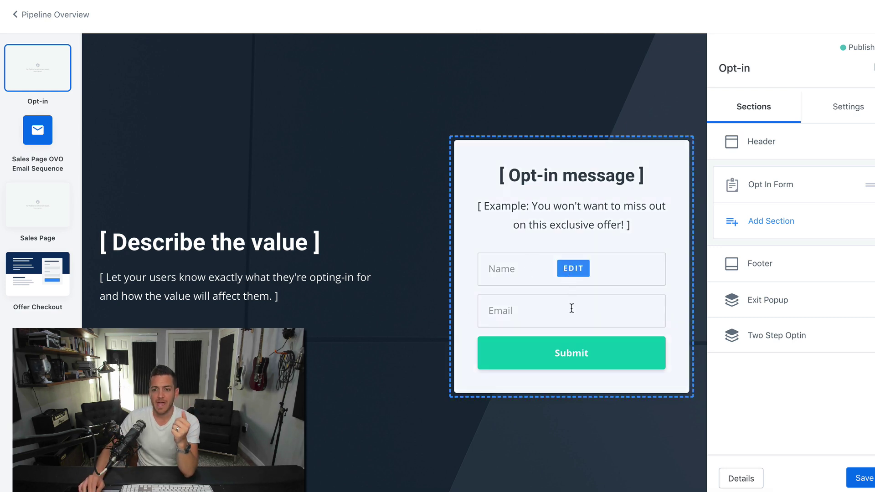
left_click(756, 188)
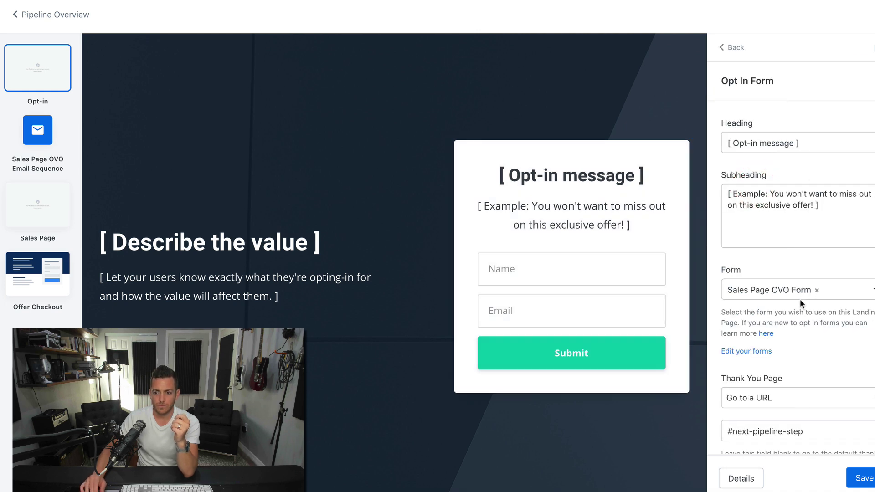
scroll(800, 299, "down", 3)
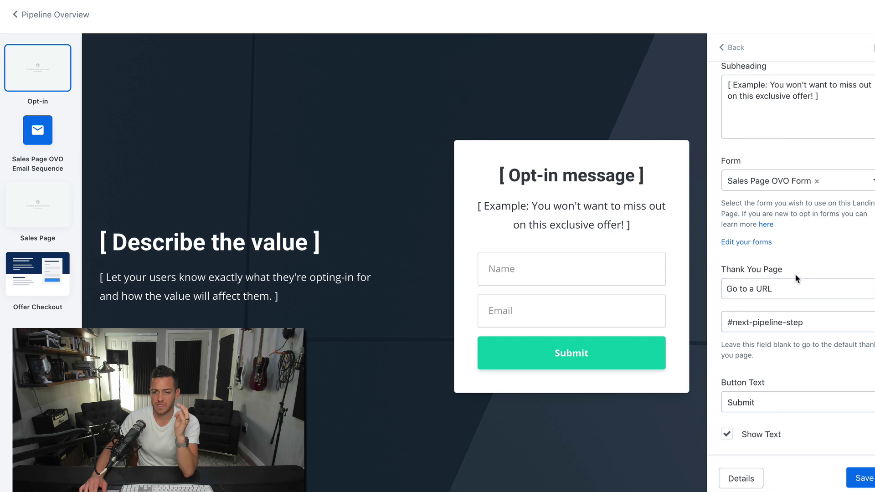
scroll(798, 327, "down", 3)
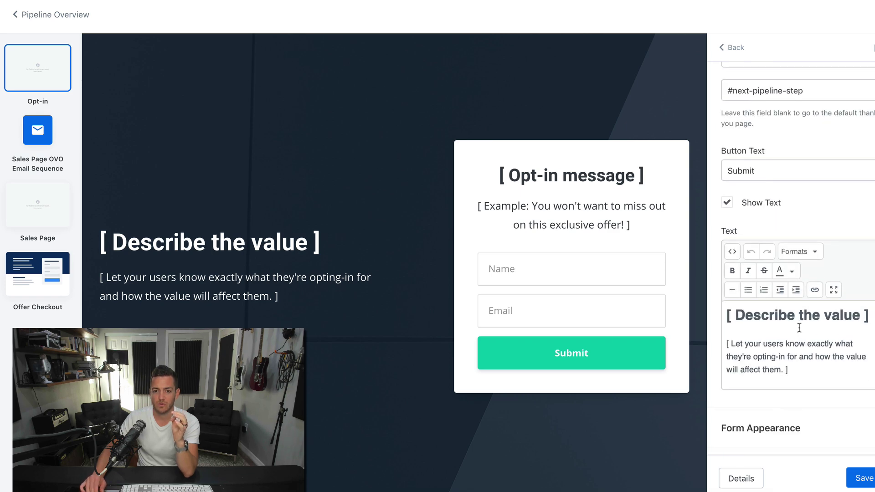
scroll(798, 328, "up", 8)
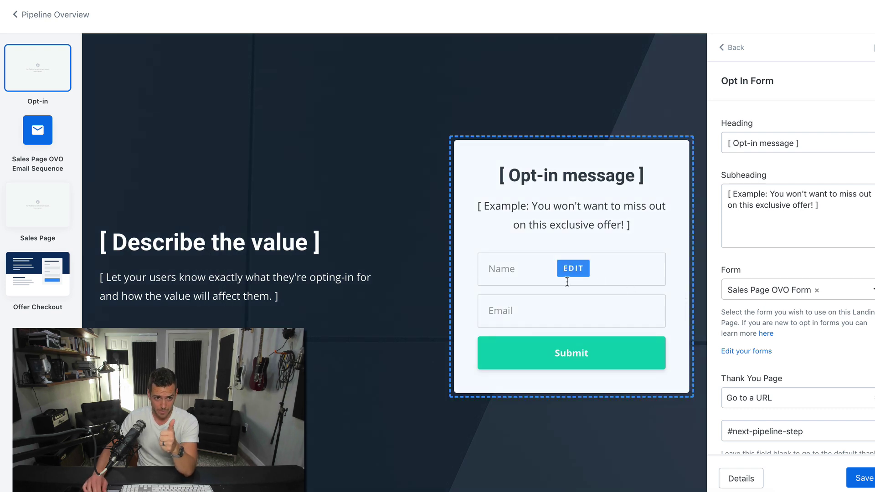
Step: Open Email #1: Your Why (Day 0) from the sequence and read through its templated body
left_click(37, 143)
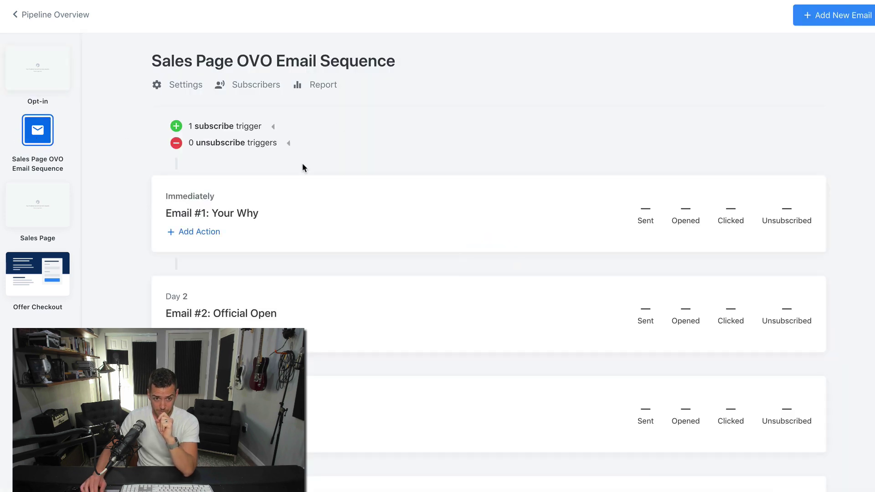
left_click(223, 214)
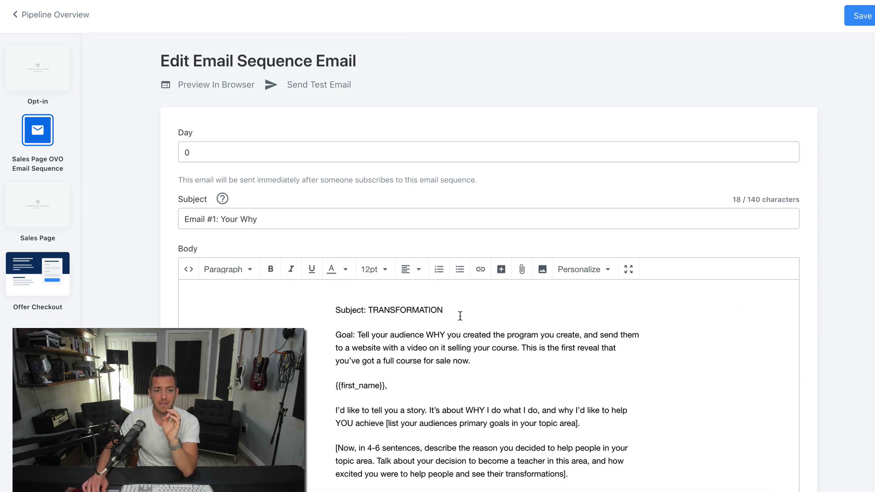
scroll(442, 341, "down", 1)
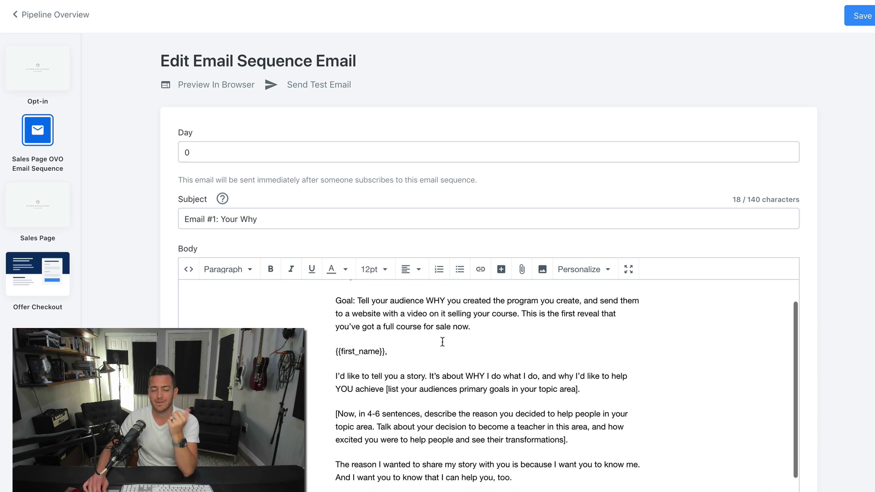
left_click_drag(258, 219, 178, 221)
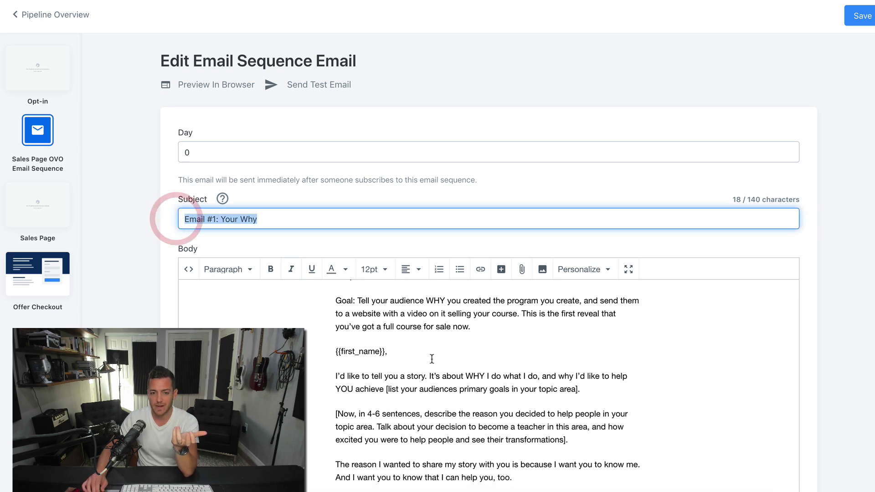
scroll(647, 365, "up", 1)
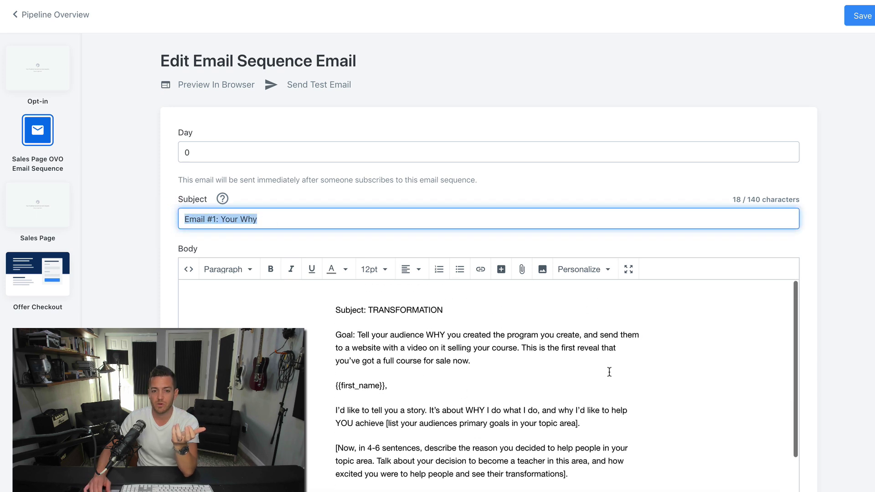
scroll(844, 371, "down", 2)
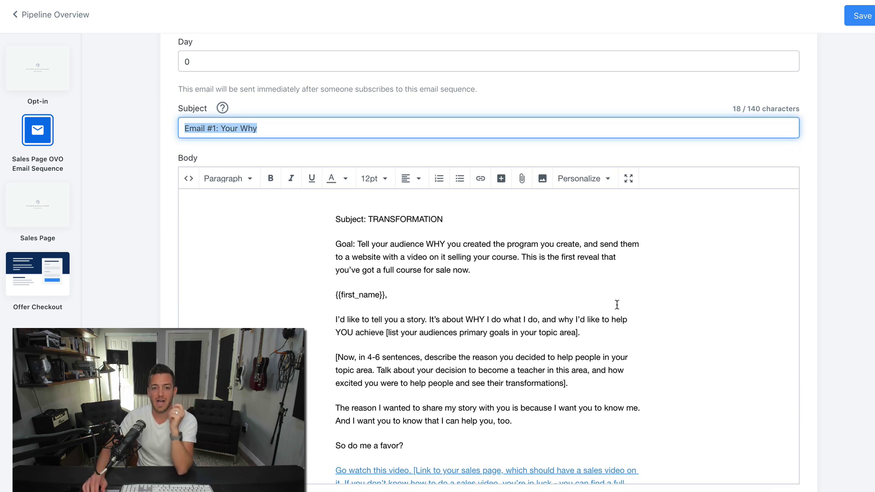
left_click_drag(368, 222, 442, 220)
left_click(441, 257)
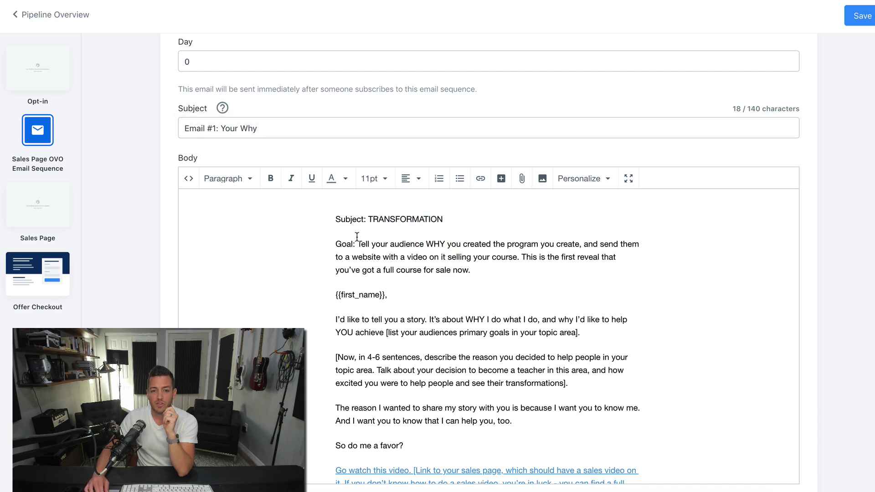
left_click_drag(357, 244, 475, 273)
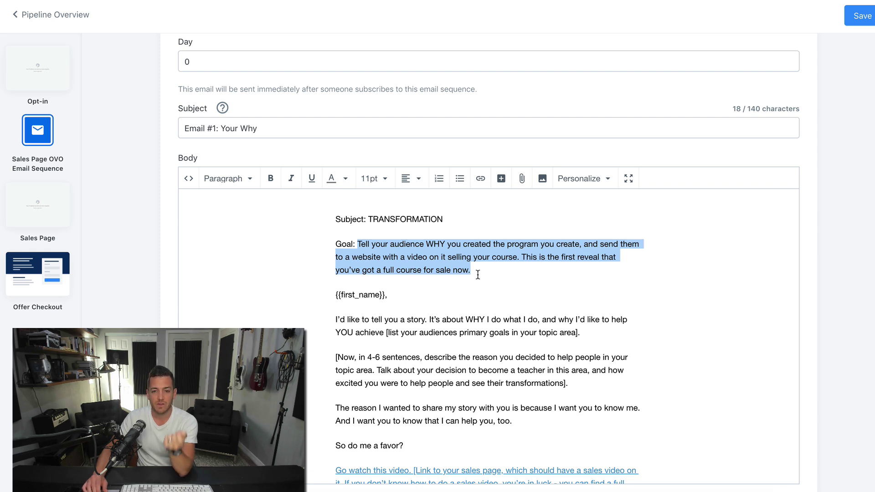
scroll(477, 274, "down", 5)
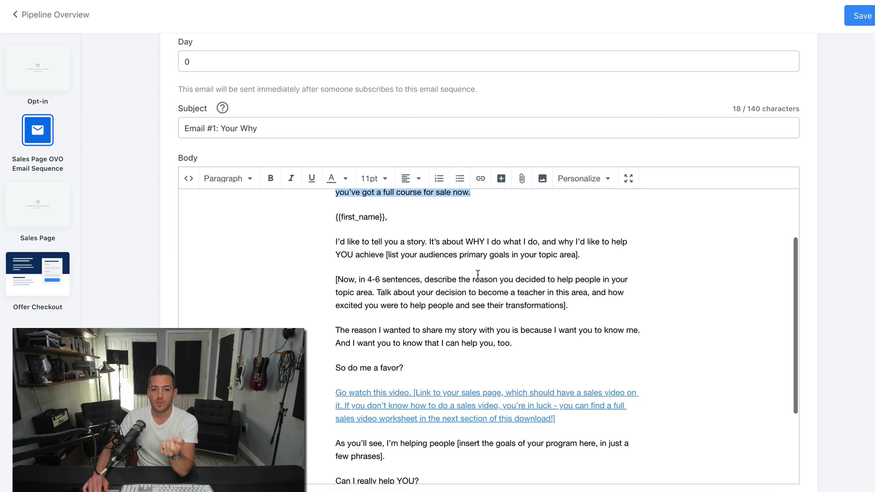
scroll(478, 274, "down", 1)
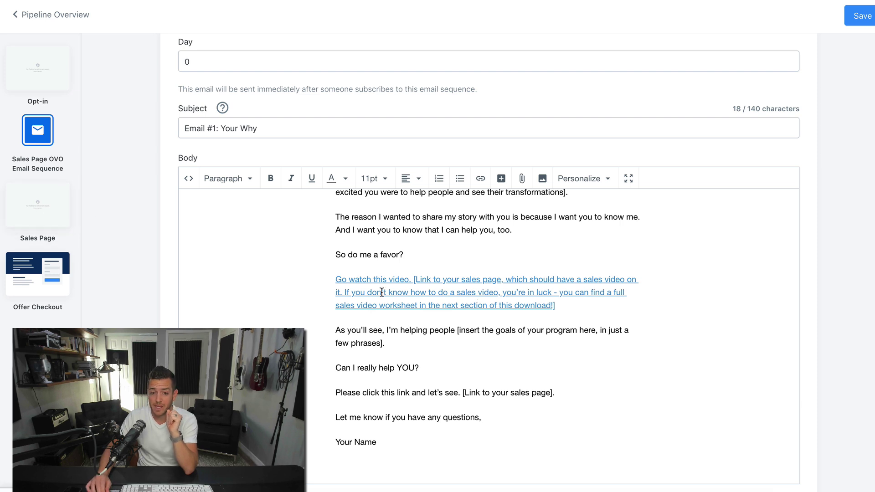
left_click(39, 205)
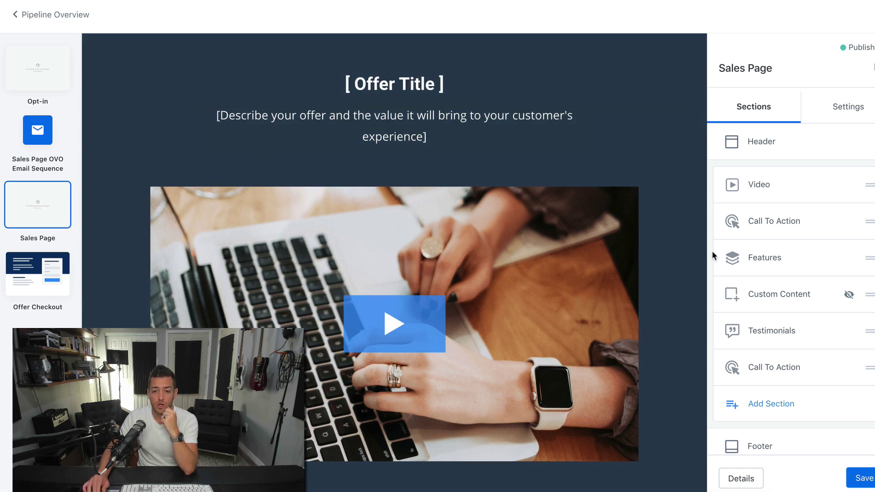
scroll(714, 258, "down", 2)
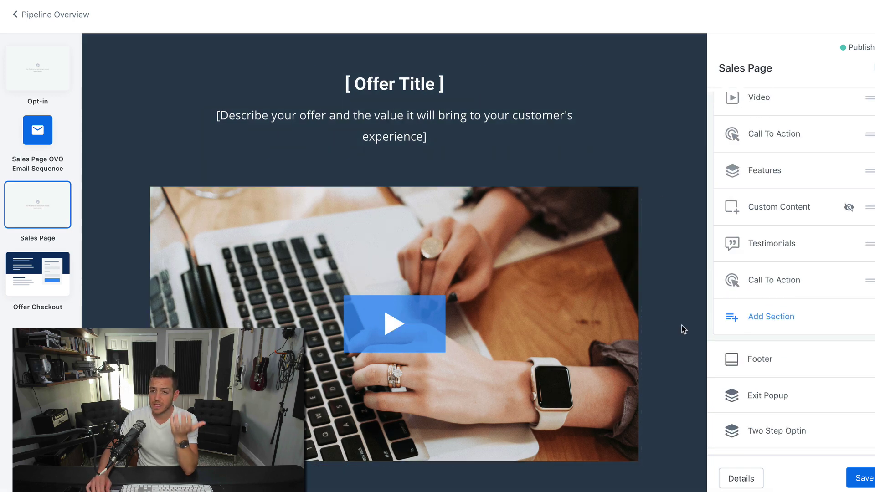
scroll(683, 328, "down", 5)
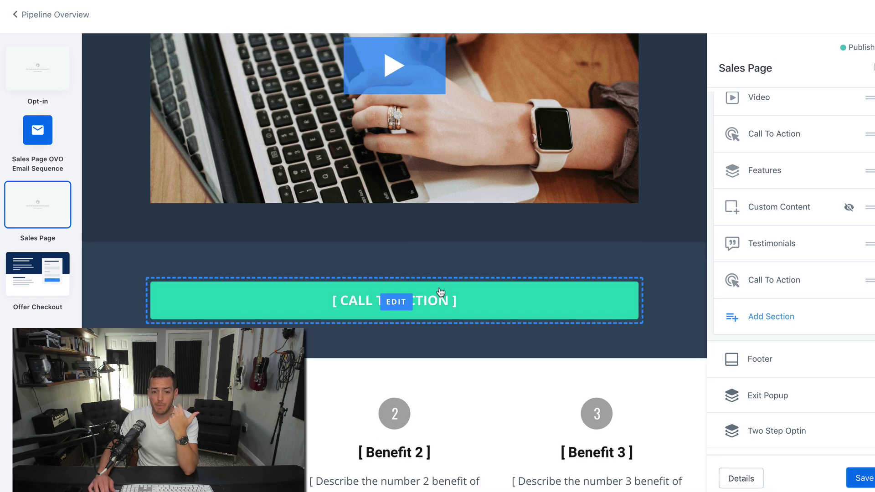
scroll(440, 292, "down", 4)
scroll(556, 309, "down", 5)
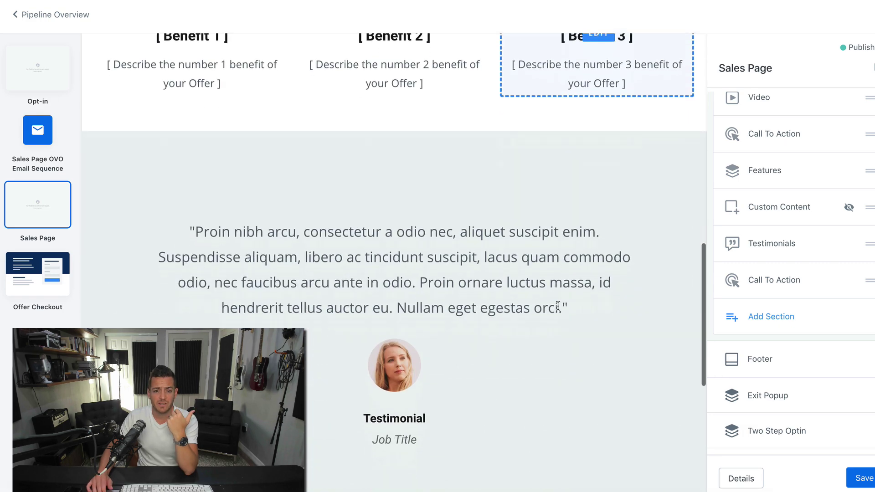
scroll(558, 306, "down", 3)
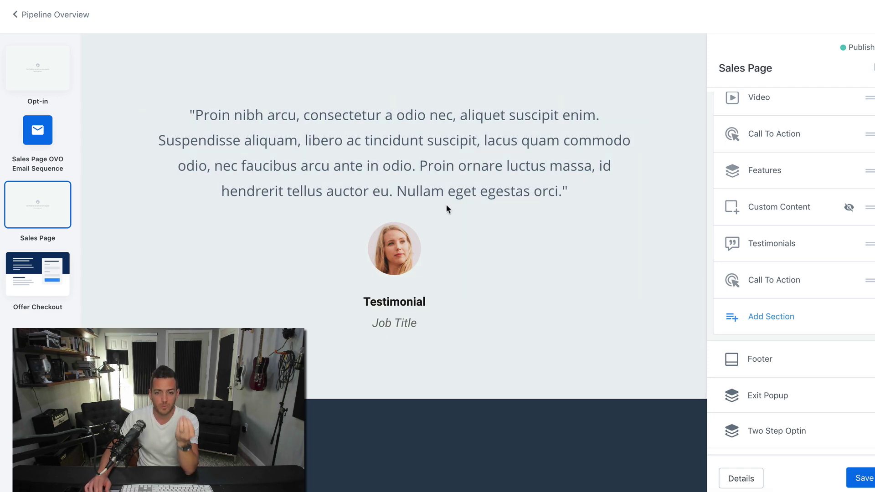
scroll(461, 185, "down", 6)
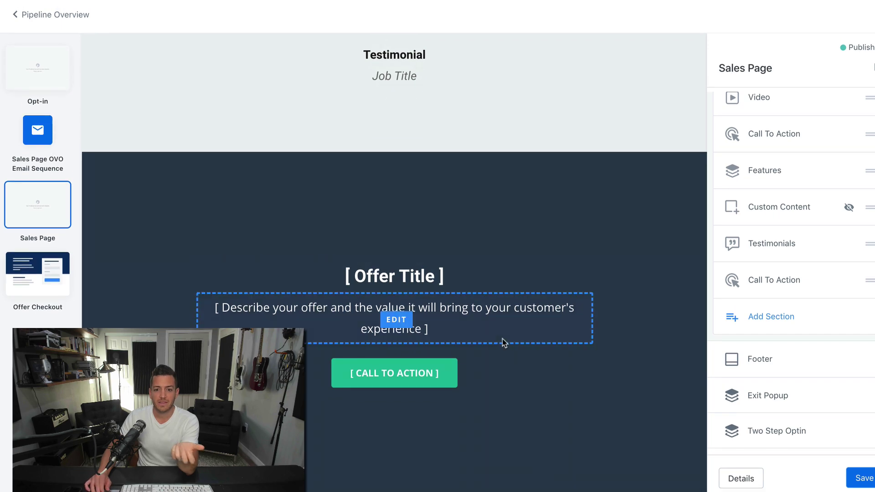
scroll(528, 358, "up", 8)
scroll(531, 357, "up", 12)
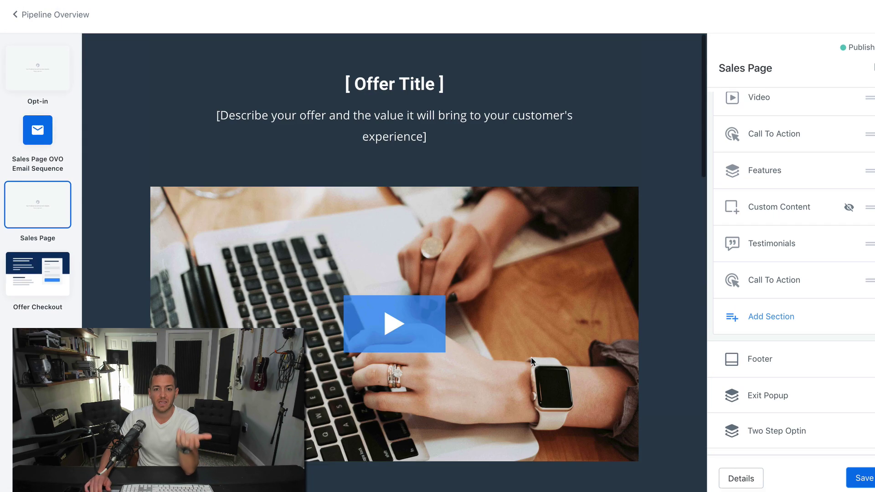
scroll(531, 357, "down", 8)
scroll(531, 356, "up", 10)
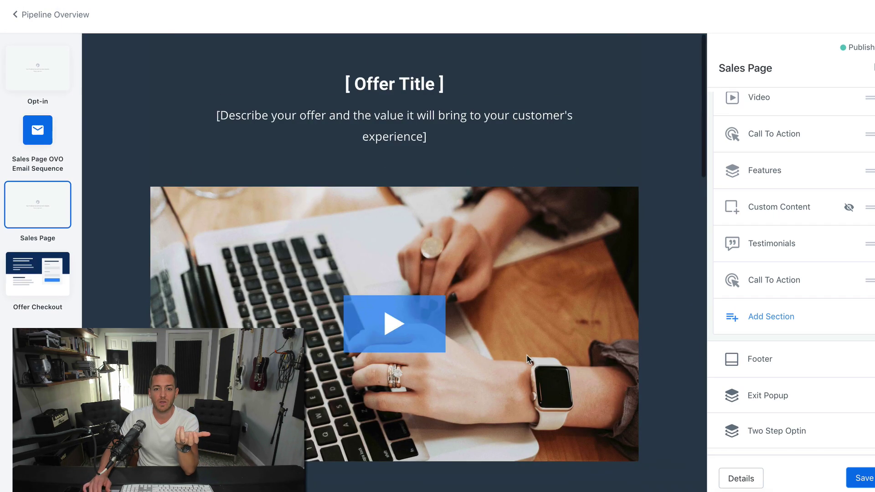
scroll(504, 349, "down", 8)
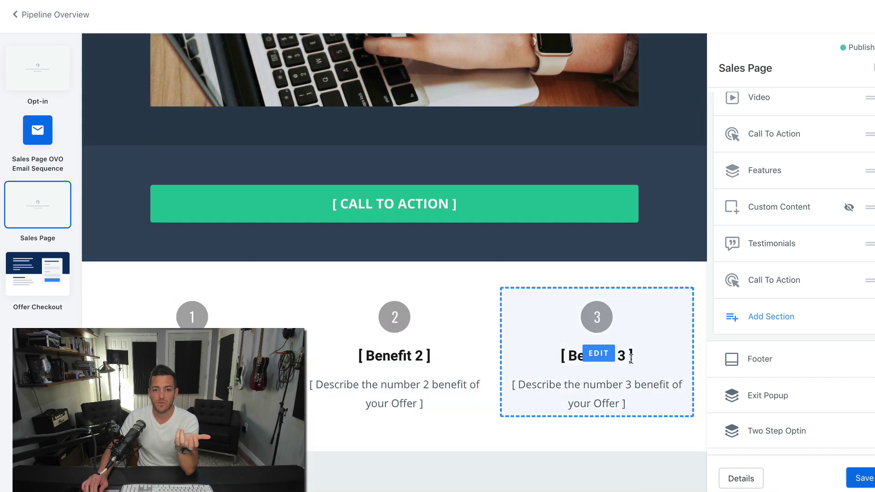
scroll(628, 357, "up", 8)
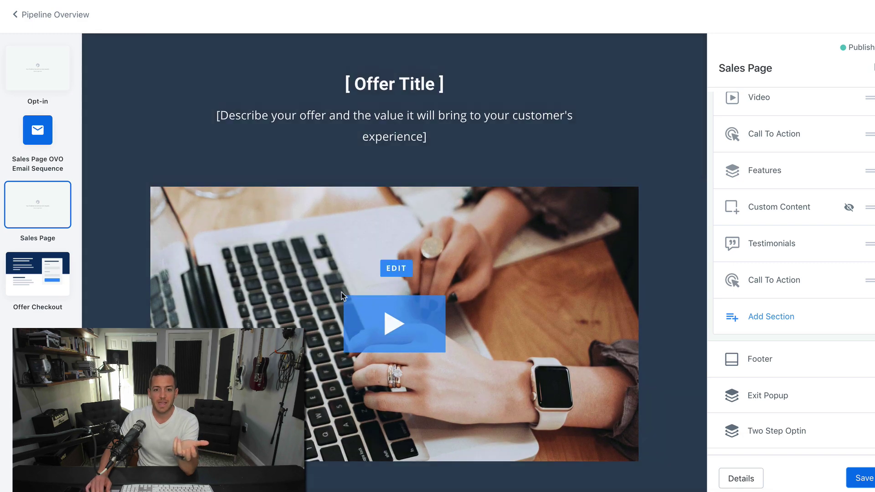
scroll(351, 354, "down", 4)
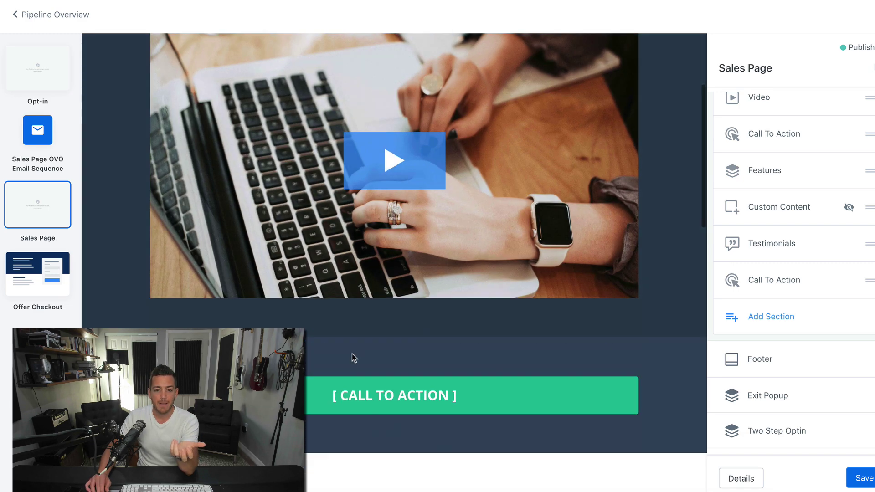
Step: Open the Offer Checkout step showing My First Mini Course Offer at $49.00 USD
left_click(41, 273)
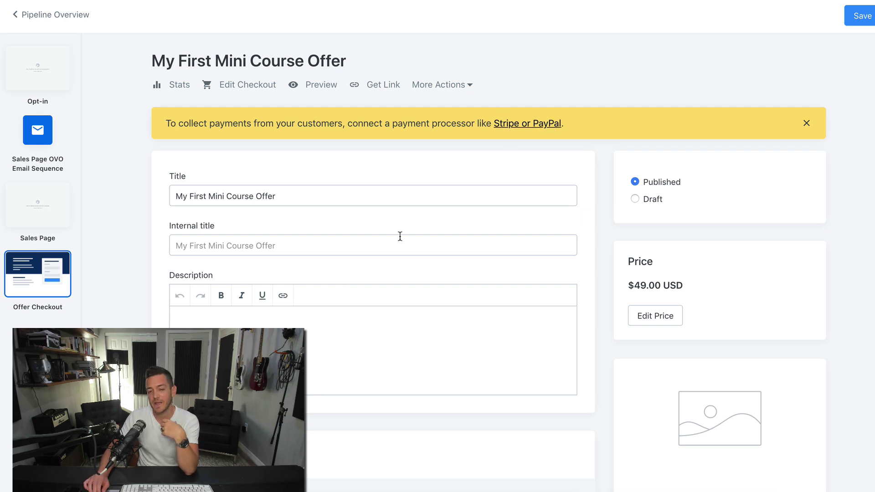
Step: Open the email sequence and look over Email #2: Official Open
left_click(34, 124)
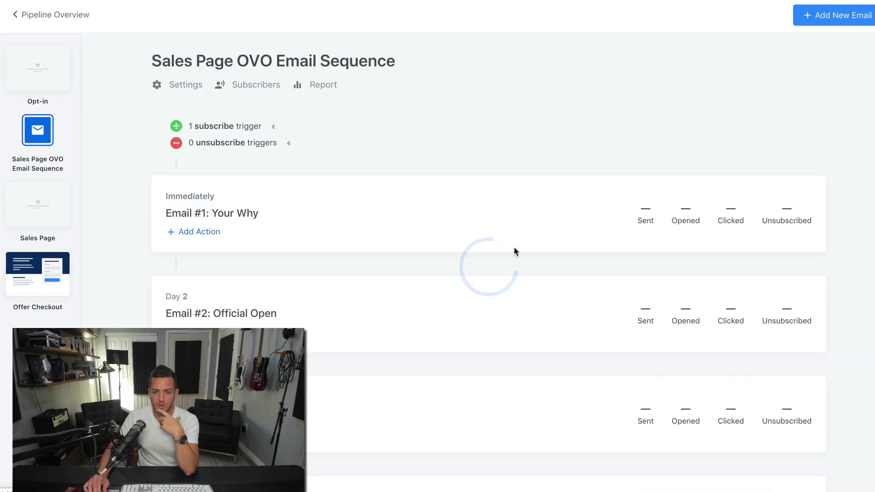
scroll(513, 248, "down", 2)
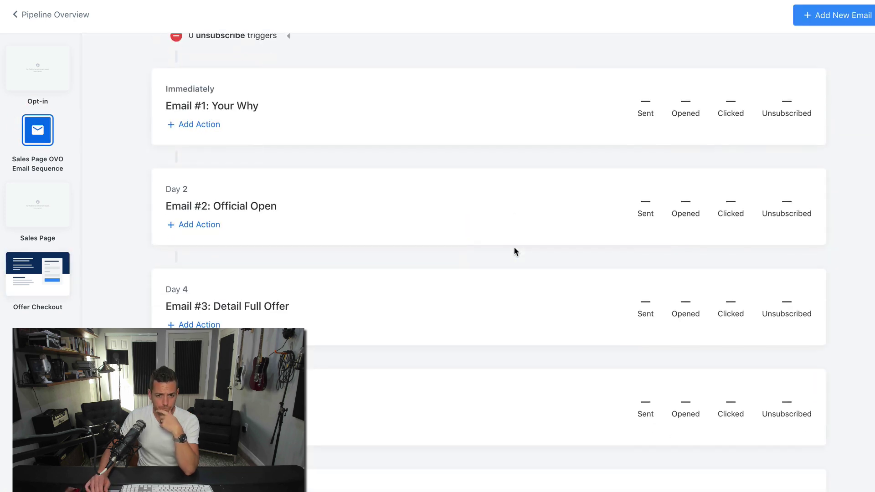
left_click(245, 214)
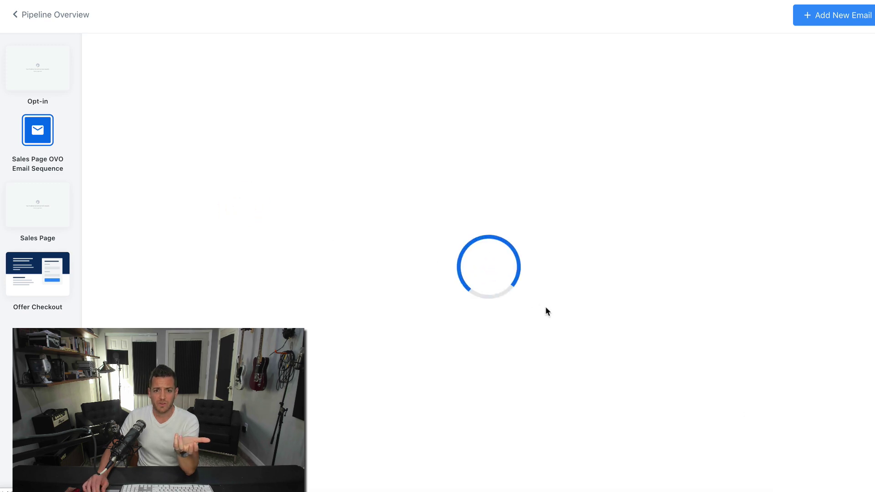
scroll(552, 311, "down", 10)
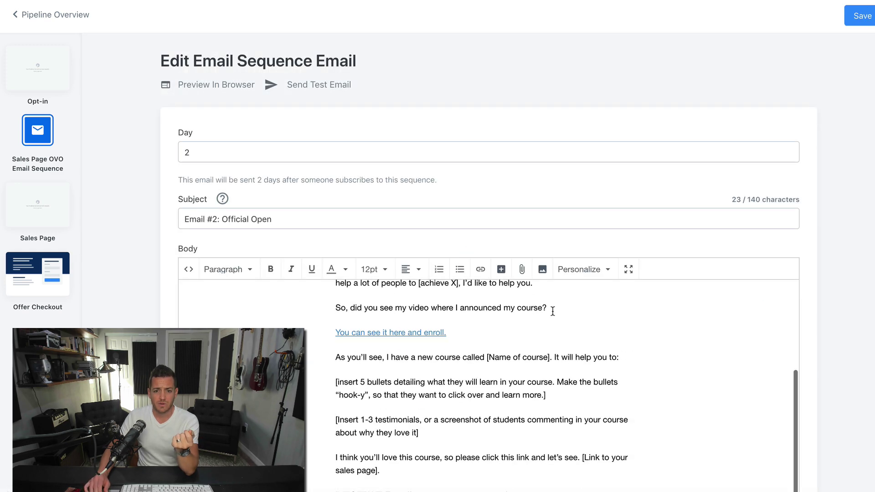
scroll(552, 311, "up", 5)
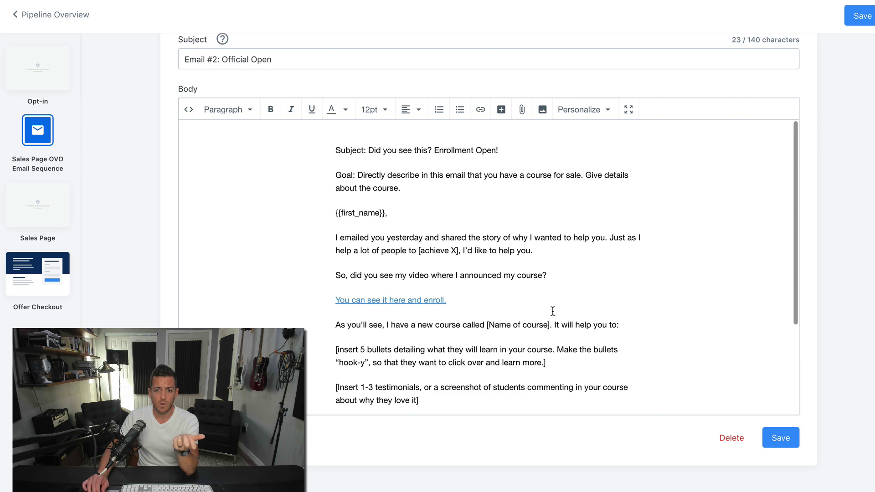
scroll(238, 44, "up", 2)
scroll(237, 138, "up", 2)
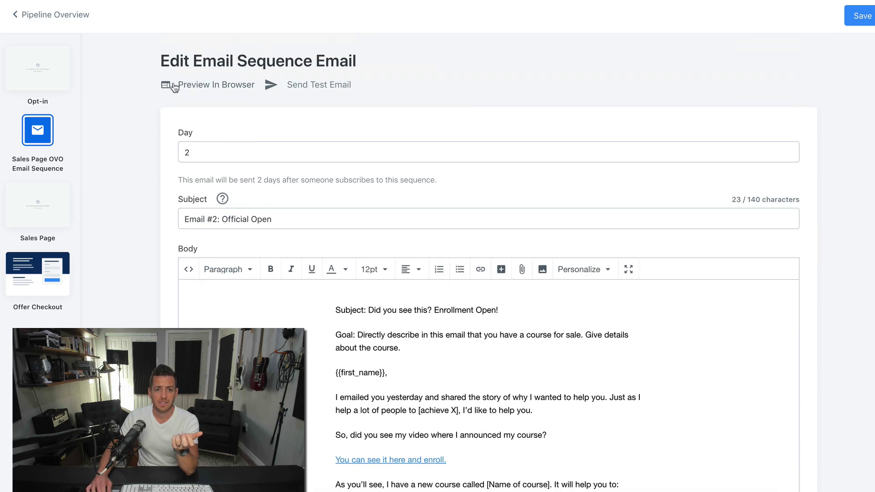
Step: Return to the pipeline overview, reopen the sequence and check send days: Email #1 immediately, Email #2 Day 2
left_click(71, 14)
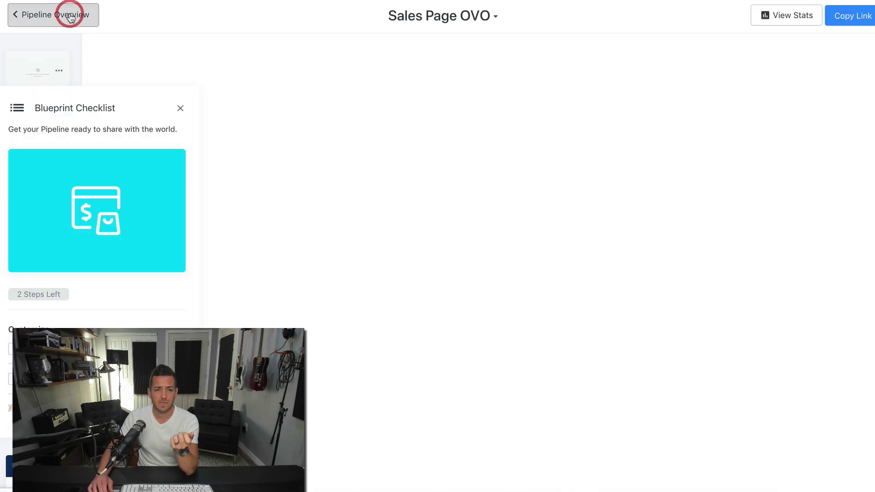
left_click(446, 303)
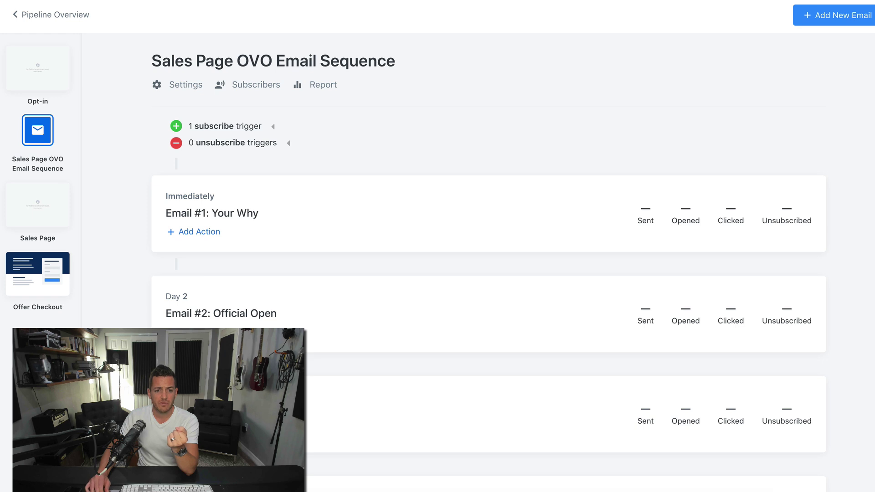
scroll(488, 260, "down", 2)
scroll(488, 260, "down", 6)
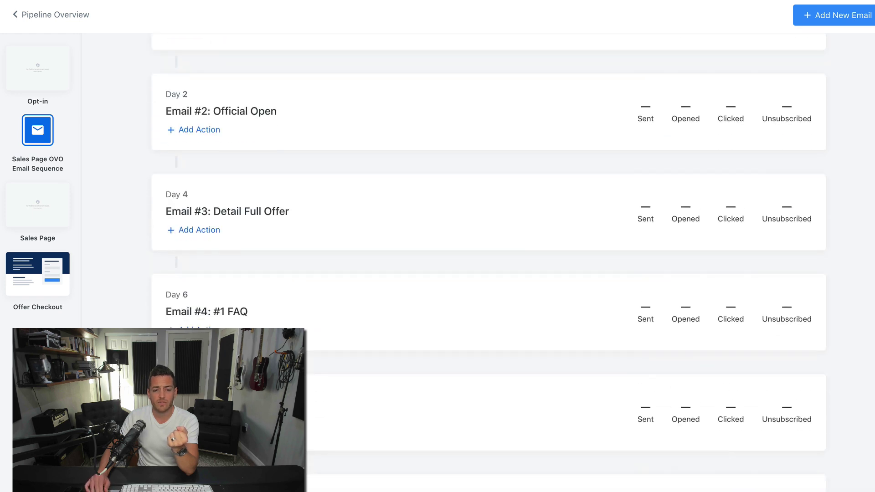
scroll(488, 260, "down", 1)
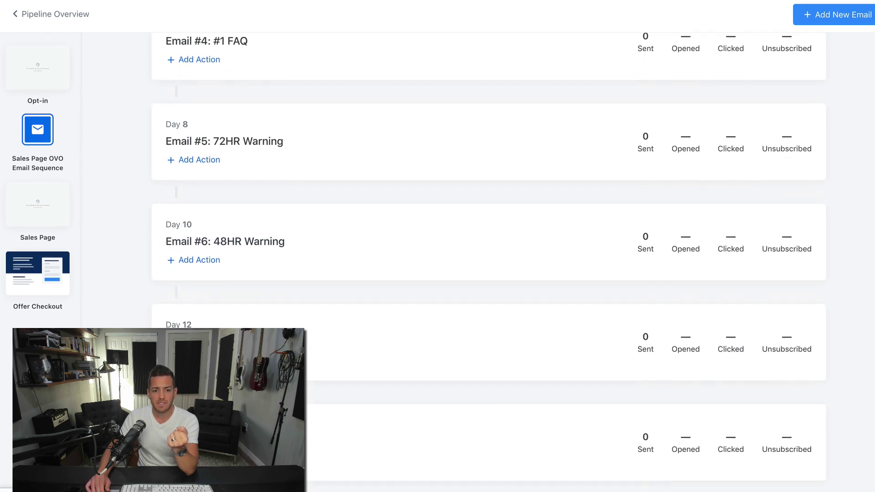
scroll(458, 453, "up", 4)
scroll(458, 453, "up", 6)
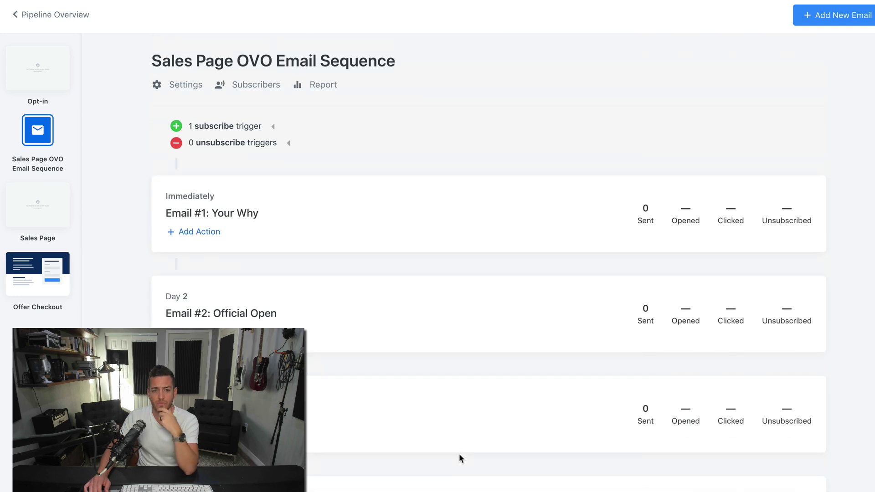
scroll(414, 340, "down", 10)
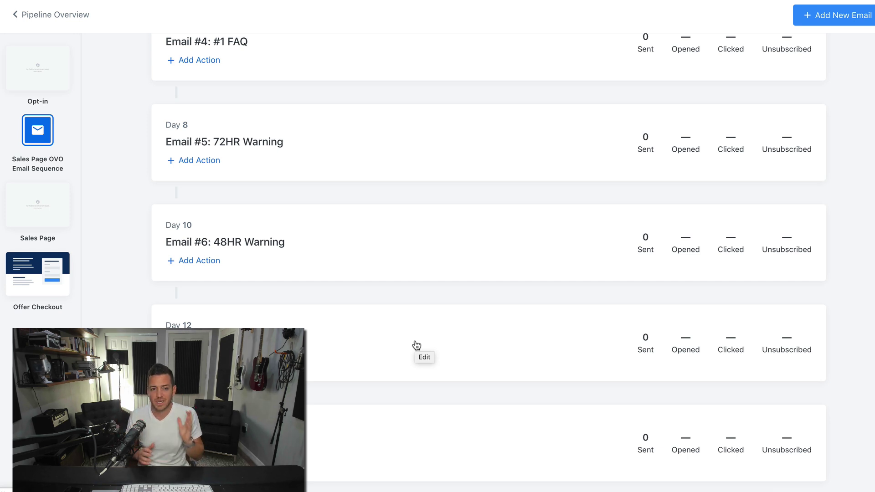
scroll(416, 345, "up", 10)
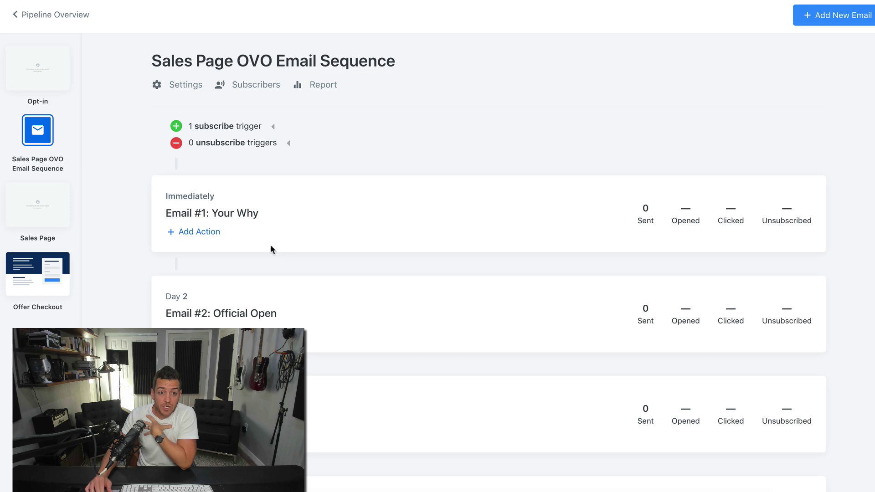
Step: Change Email #2: Official Open's send day from 2 to 1, save, and return to the sequence list
left_click(264, 322)
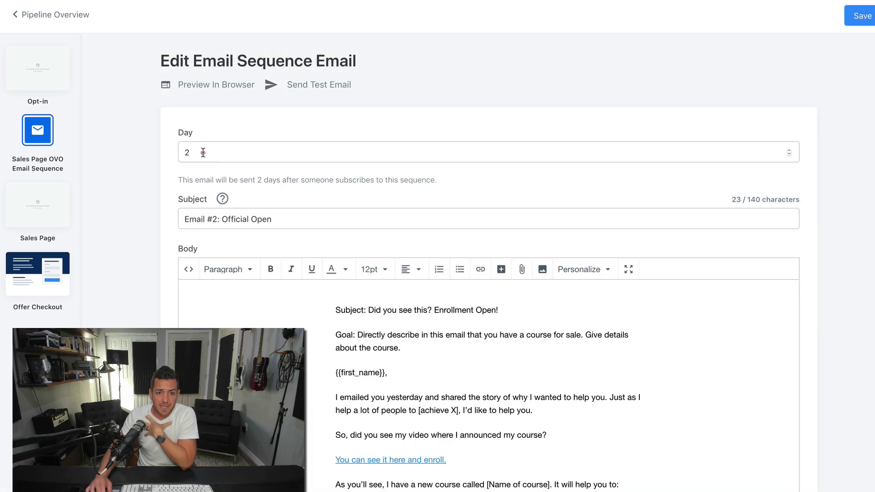
left_click(203, 152)
key("BackSpace")
type("1")
left_click(862, 17)
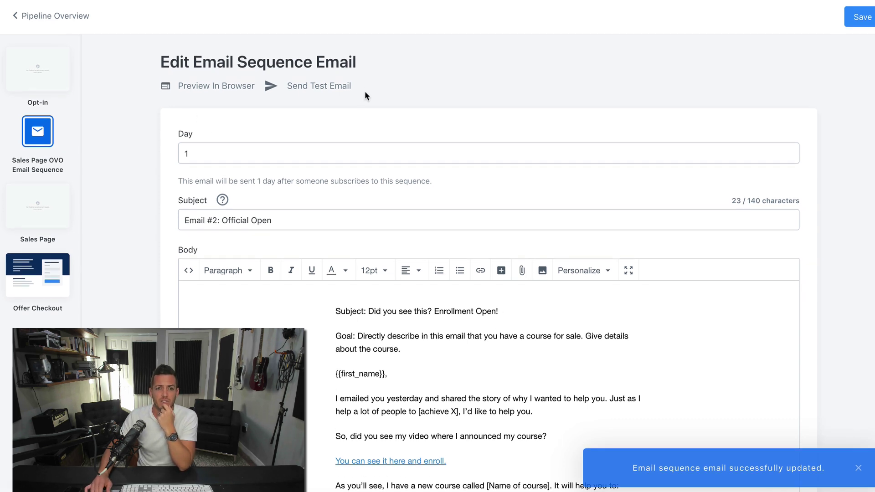
left_click(38, 136)
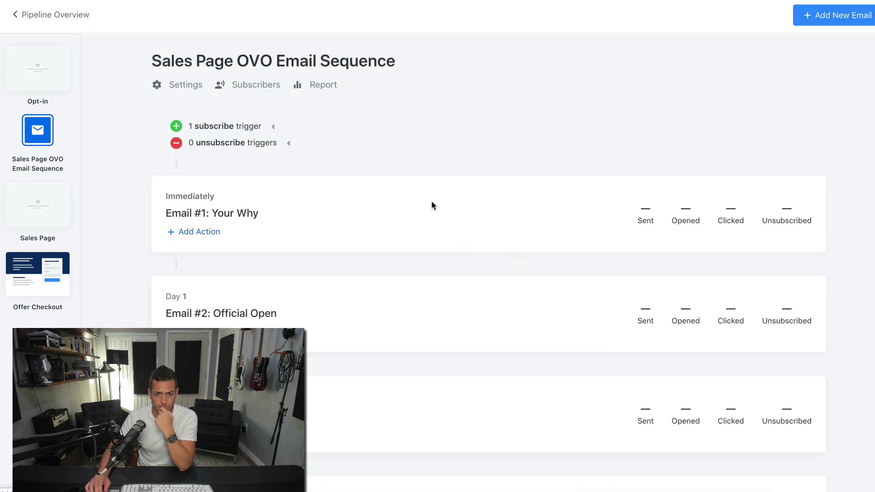
scroll(431, 204, "down", 5)
scroll(431, 205, "down", 4)
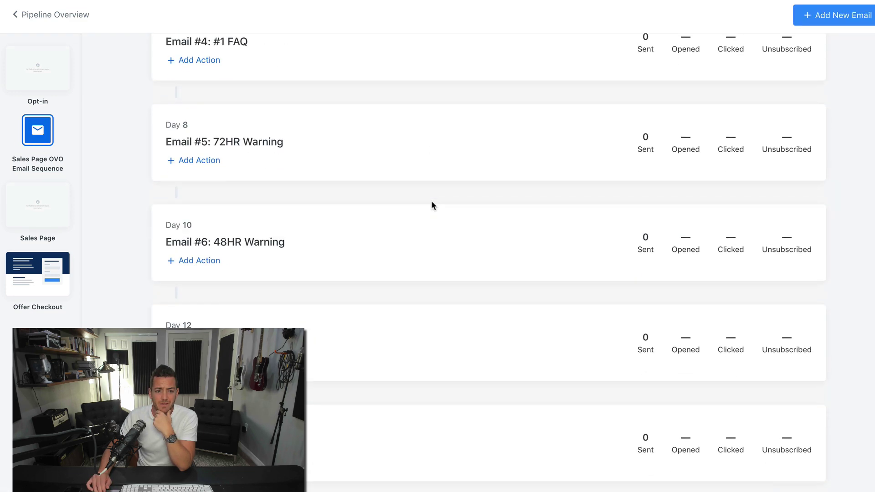
scroll(621, 408, "up", 9)
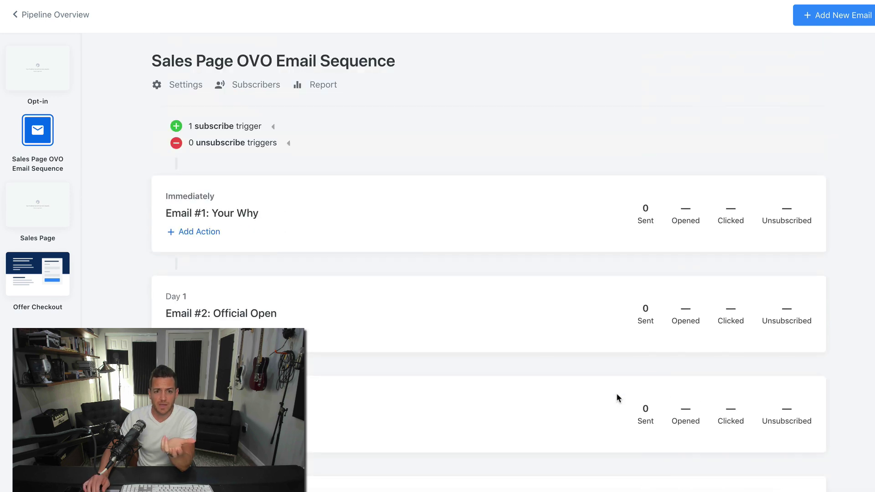